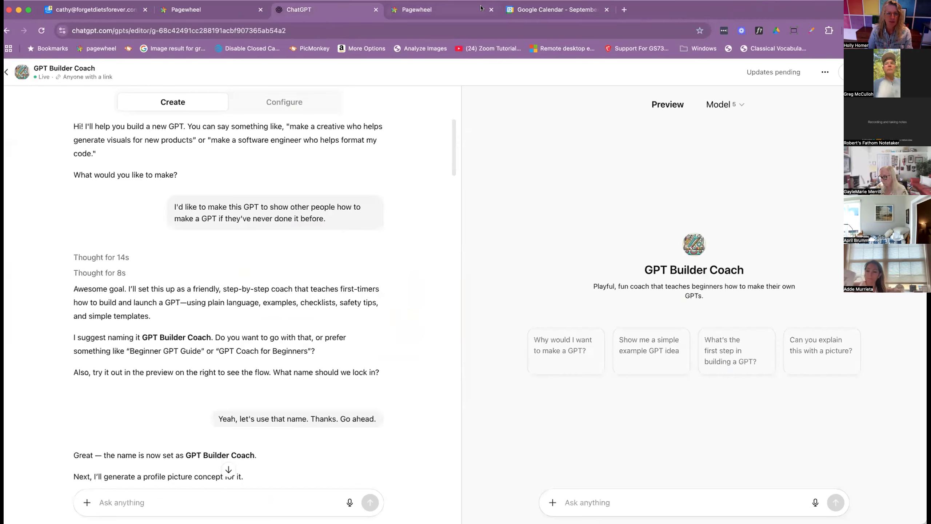
# - Switch to Pagewheel and set the program name to "GPT Builder Coach - Build Your First GPT in Minutes"
pyautogui.click(480, 9)
pyautogui.write('G')
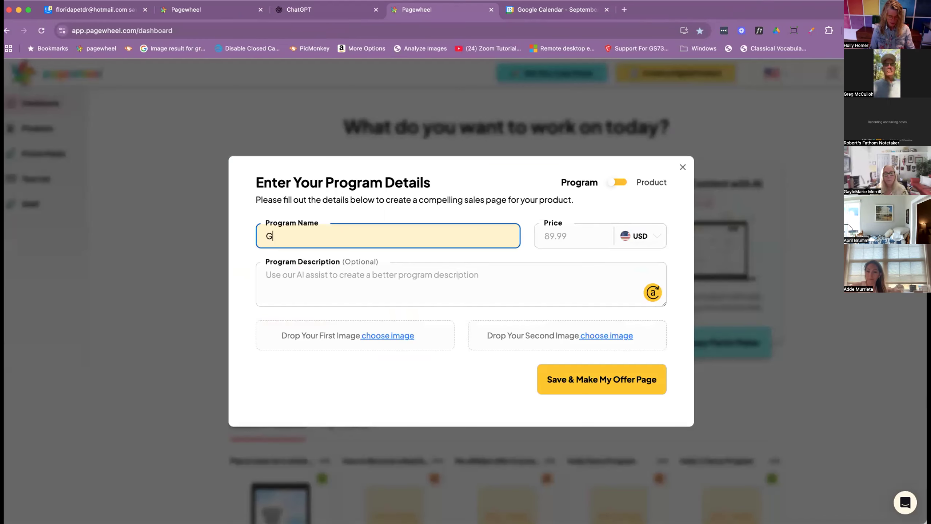
pyautogui.write('PT Builder Coach')
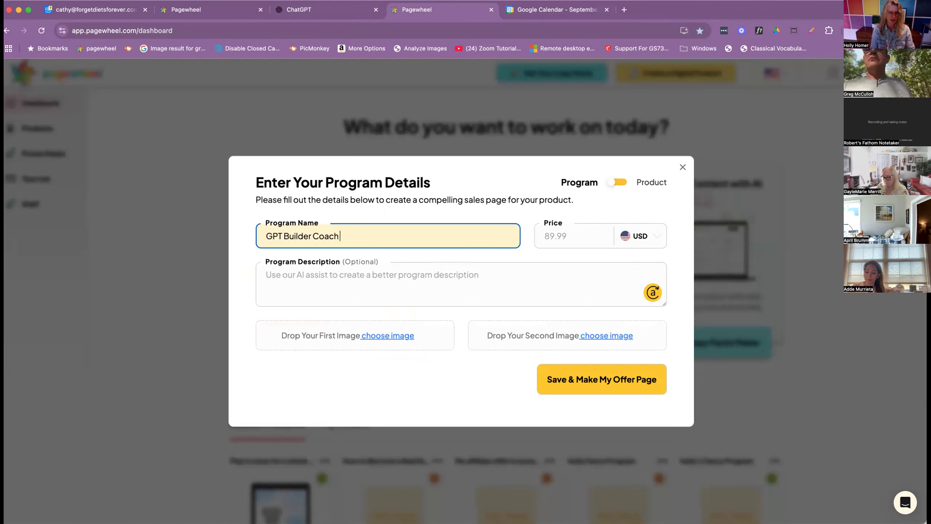
pyautogui.write(' - Build')
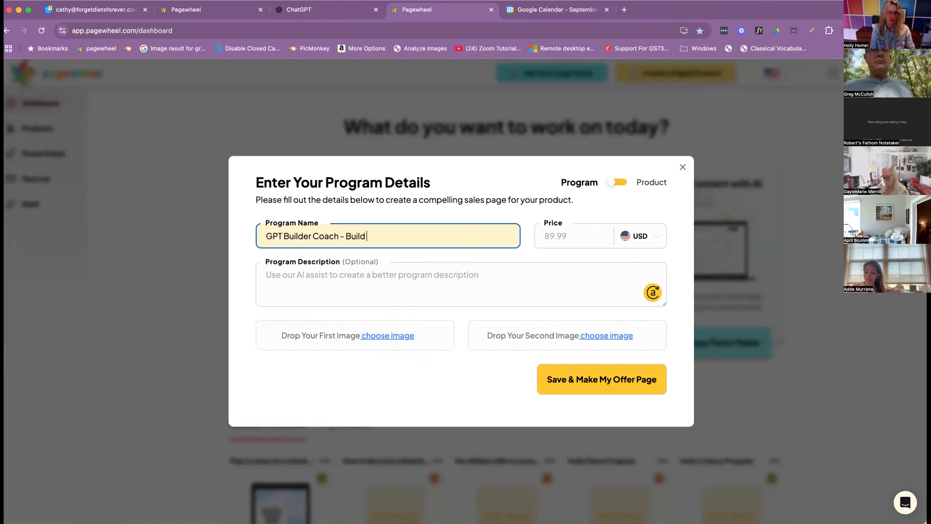
pyautogui.write(' Your First GPT')
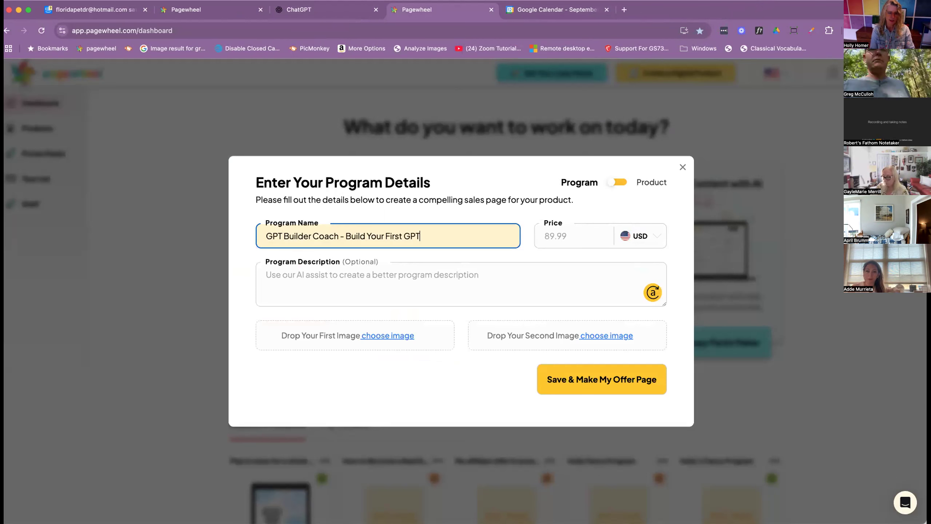
pyautogui.write(' in Minutes')
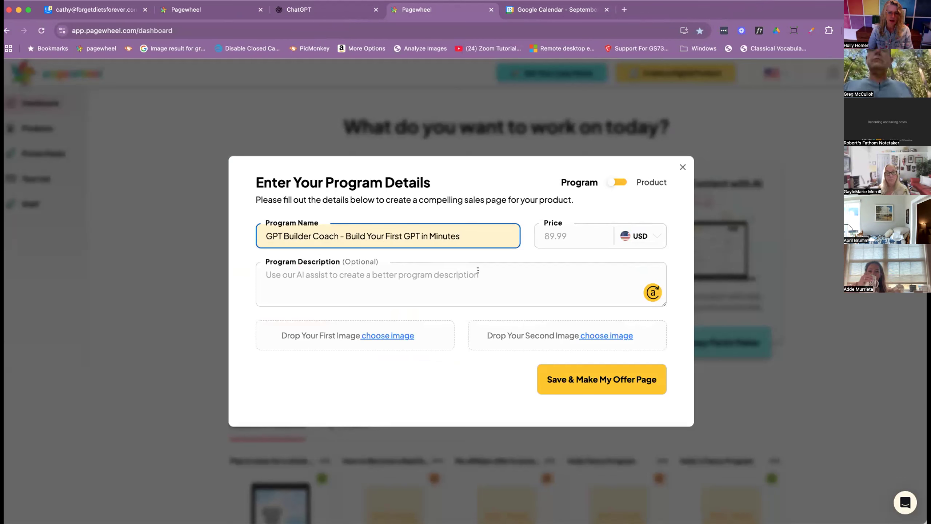
# - Add the ab5e6baa...png toolbox picture as the program's first image and save the details to generate the offer page
pyautogui.click(385, 336)
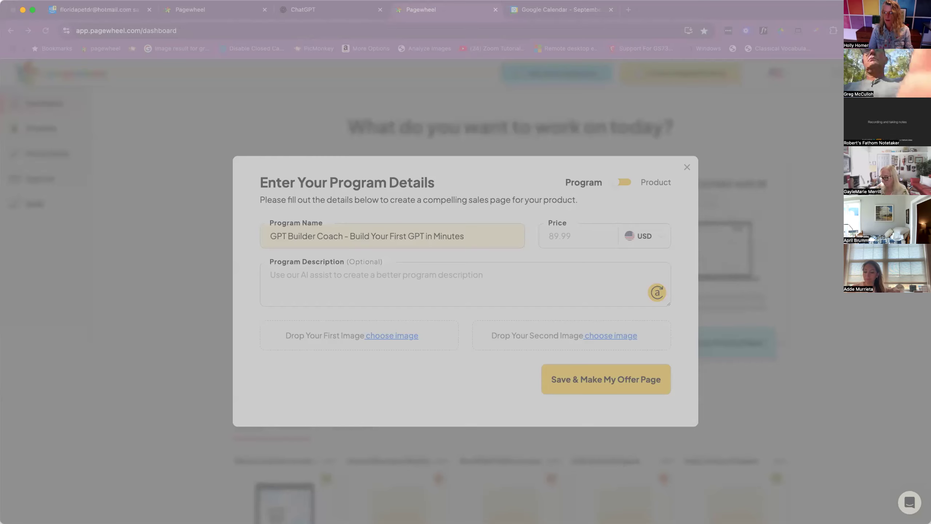
pyautogui.click(487, 445)
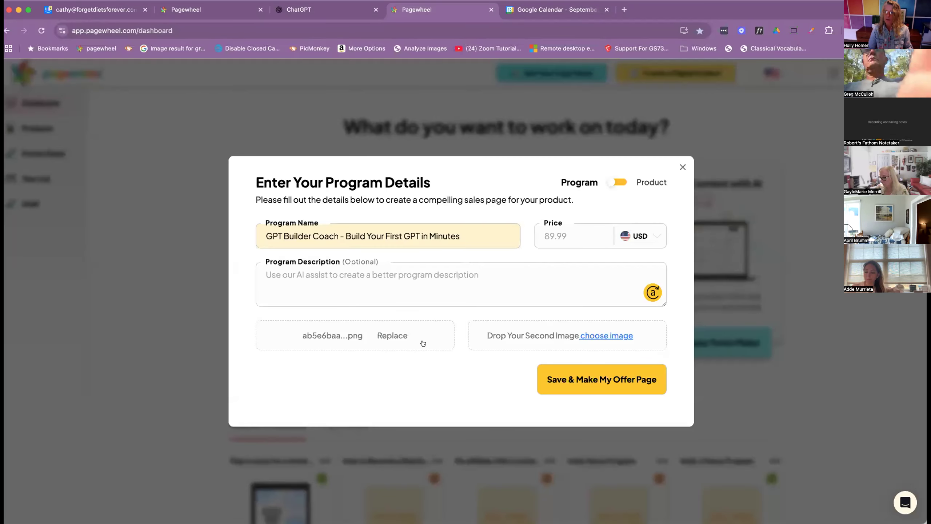
pyautogui.click(596, 382)
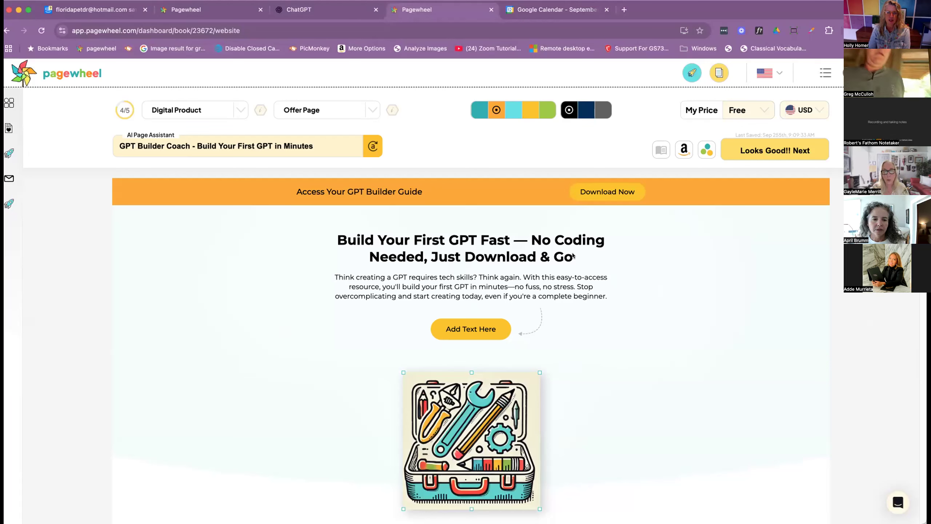
# - Replace the word "Download" with "Click" in the hero headline so it ends "Just Click & Go"
pyautogui.click(535, 253)
pyautogui.doubleClick(476, 256)
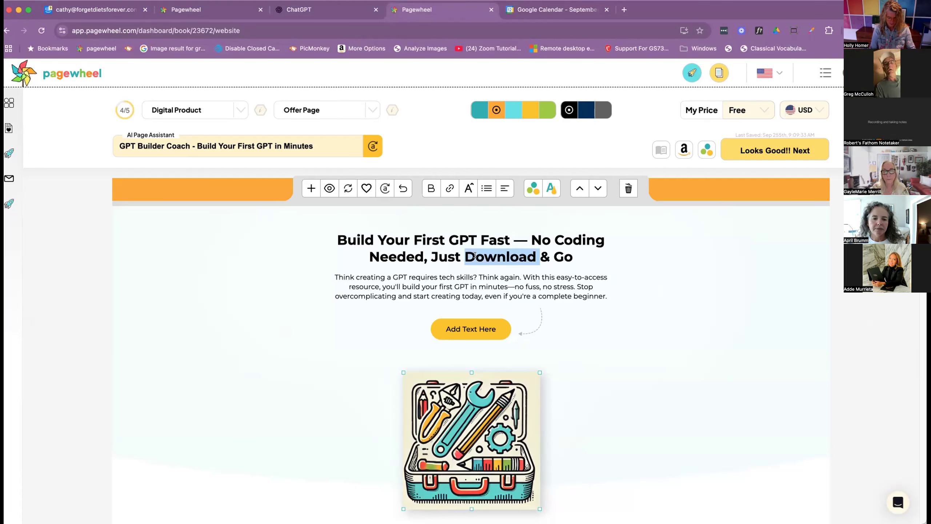
pyautogui.write('Click')
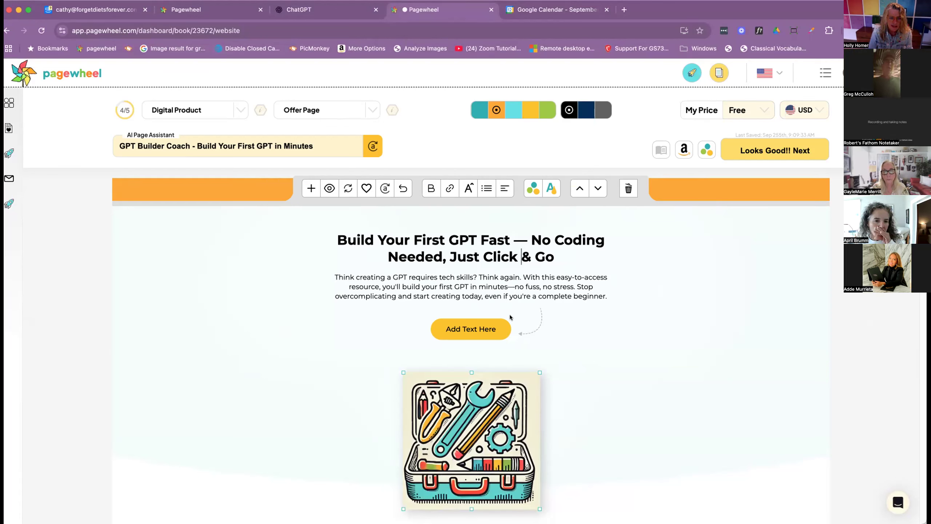
# - Change the placeholder text of the hero section's button to "Get Access Here"
pyautogui.moveTo(497, 330); pyautogui.dragTo(433, 330)
pyautogui.click(433, 329)
pyautogui.write('Get Access Here')
pyautogui.press('Delete')
pyautogui.press('Delete')
pyautogui.press('Delete')
pyautogui.press('Delete')
pyautogui.press('Delete')
pyautogui.press('Delete')
pyautogui.press('Delete')
pyautogui.press('Delete')
pyautogui.press('Delete')
pyautogui.press('Delete')
pyautogui.press('Delete')
pyautogui.press('Delete')
pyautogui.press('Delete')
# - Refresh the hero section's layout to the version with the toolbox image beside the headline
pyautogui.click(414, 245)
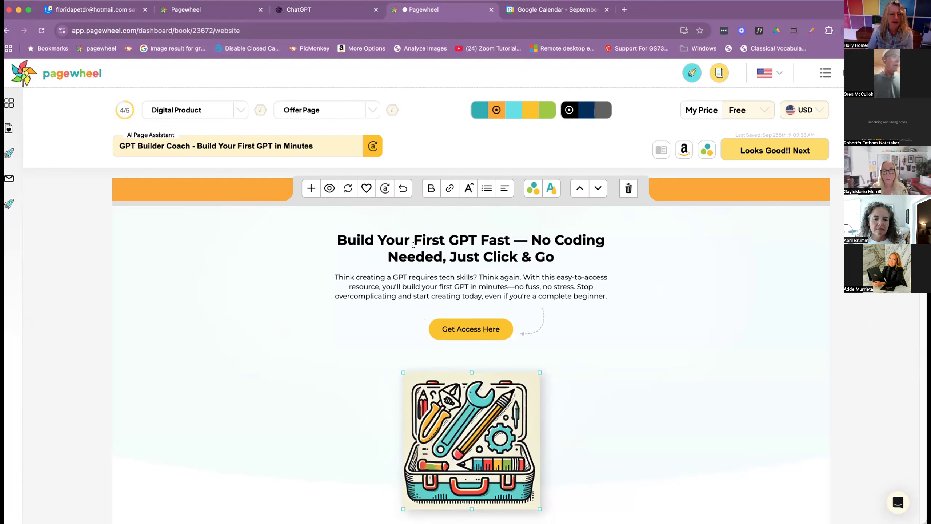
pyautogui.scroll(-3, 441, 230)
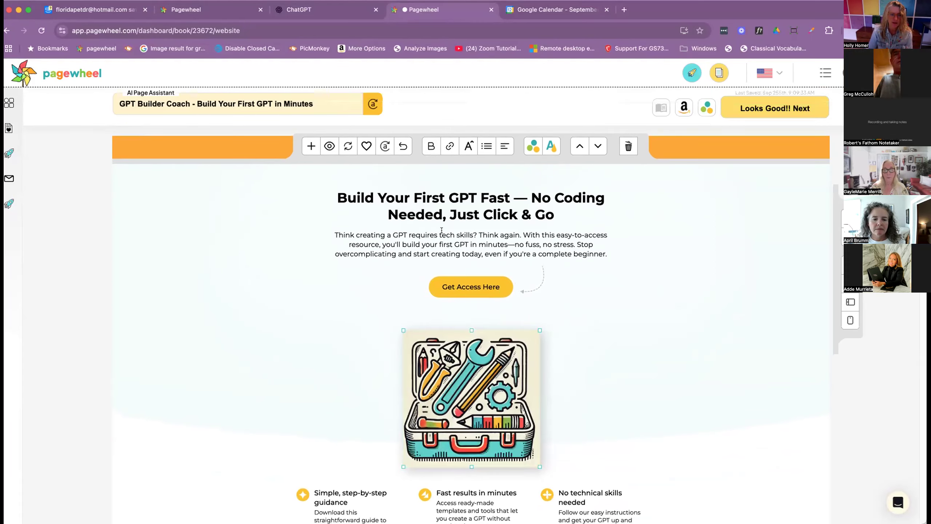
pyautogui.click(472, 213)
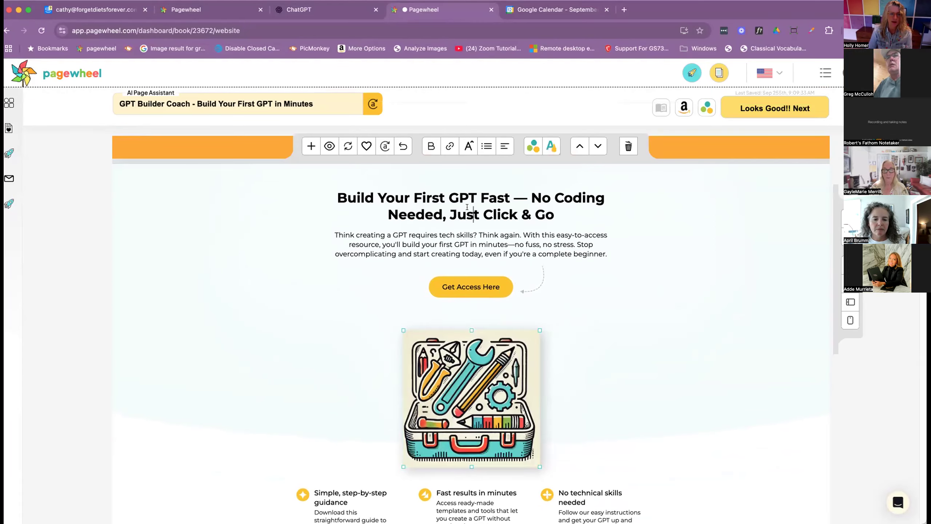
pyautogui.click(349, 146)
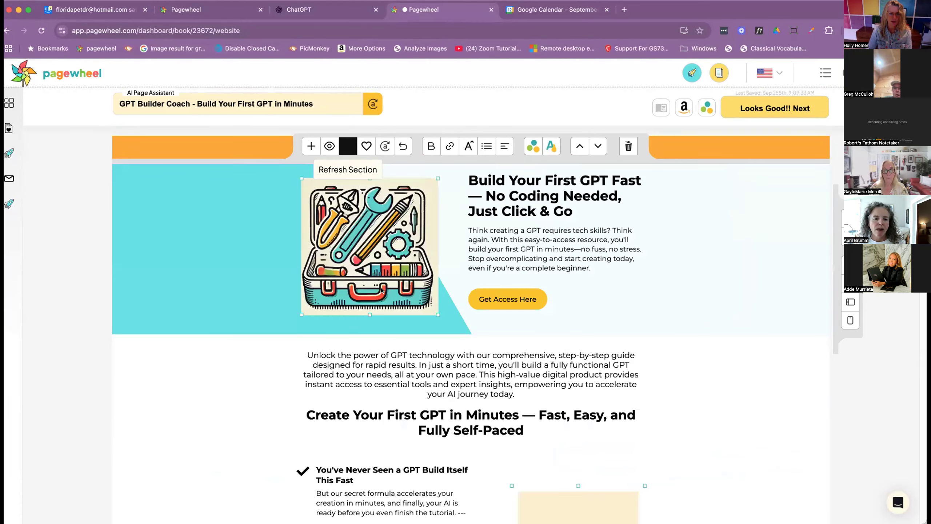
pyautogui.scroll(3, 355, 319)
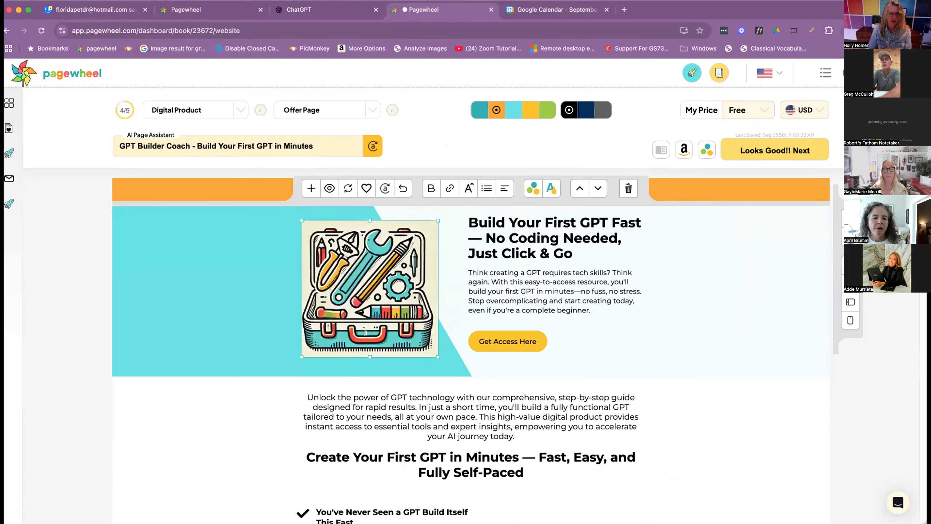
# - Hide the checklist section that begins with "You've Never Seen a GPT Build Itself This Fast"
pyautogui.scroll(-10, 481, 453)
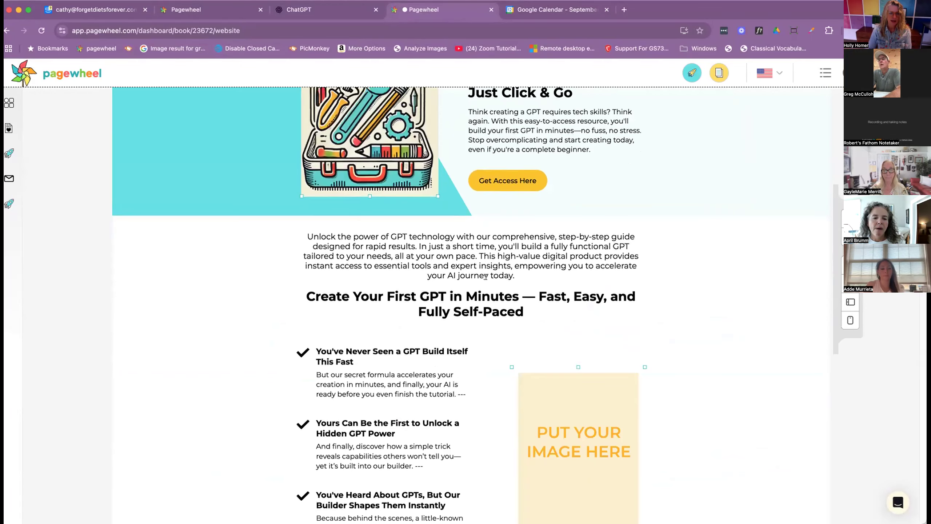
pyautogui.scroll(-7, 485, 276)
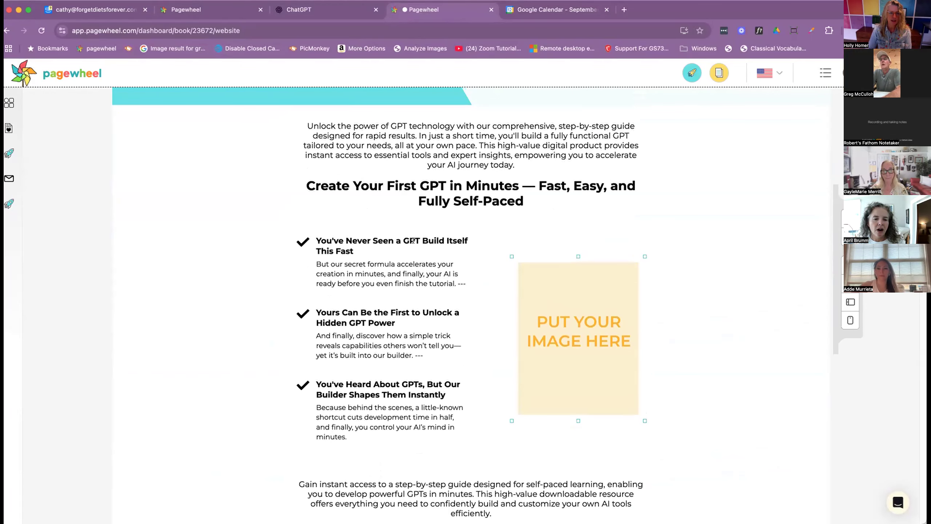
pyautogui.moveTo(628, 345)
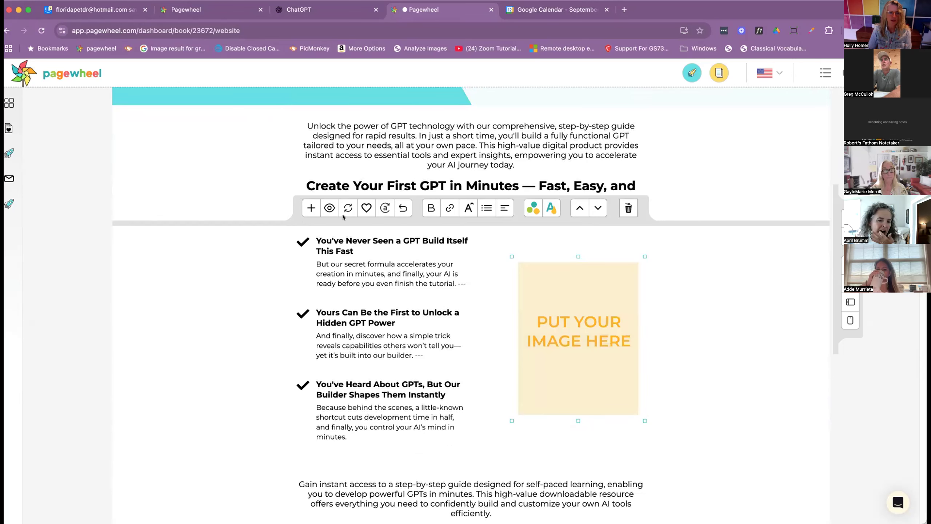
pyautogui.click(328, 208)
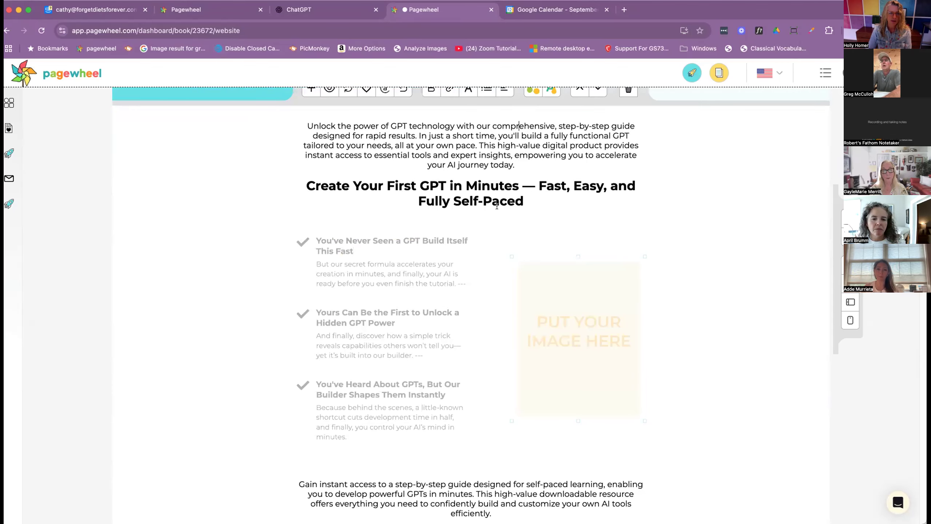
# - Hide the text section headed "Create Your First GPT Quickly with Our Comprehensive Build Coach Resource"
pyautogui.scroll(-5, 529, 207)
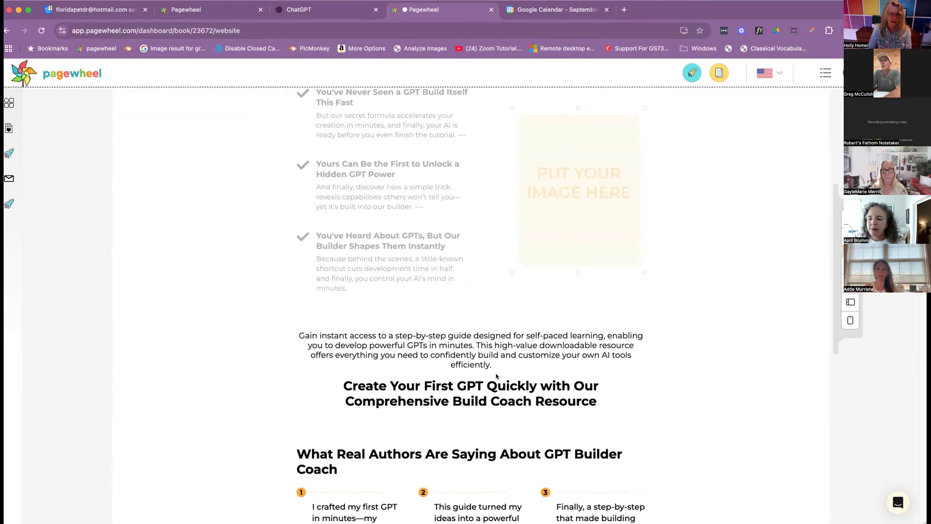
pyautogui.click(430, 401)
pyautogui.click(330, 298)
# - Hide the testimonial section headed "What Real Authors Are Saying About GPT Builder Coach"
pyautogui.scroll(-3, 421, 353)
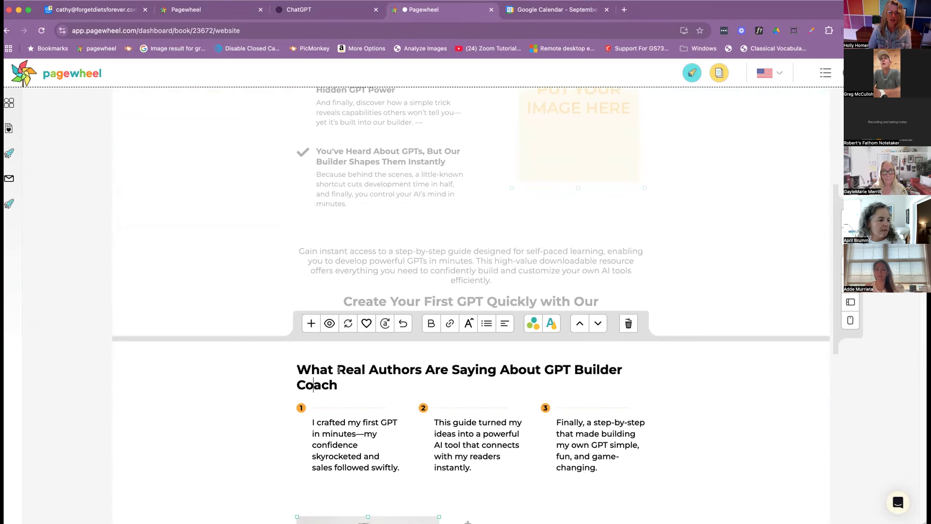
pyautogui.moveTo(338, 369); pyautogui.dragTo(420, 365)
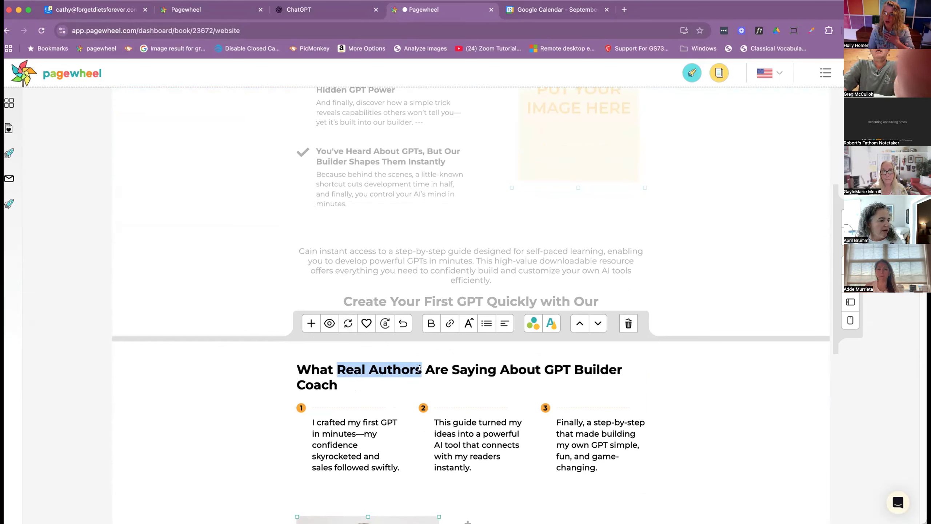
pyautogui.click(460, 372)
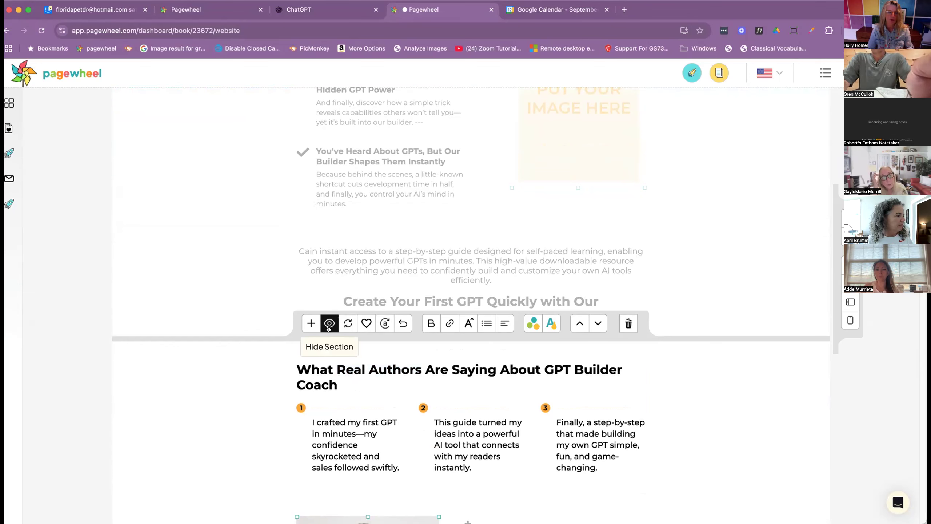
# - Fill the empty bio heading beside the portrait with "Hi, I am" followed by the presenter's first name
pyautogui.scroll(-9, 503, 447)
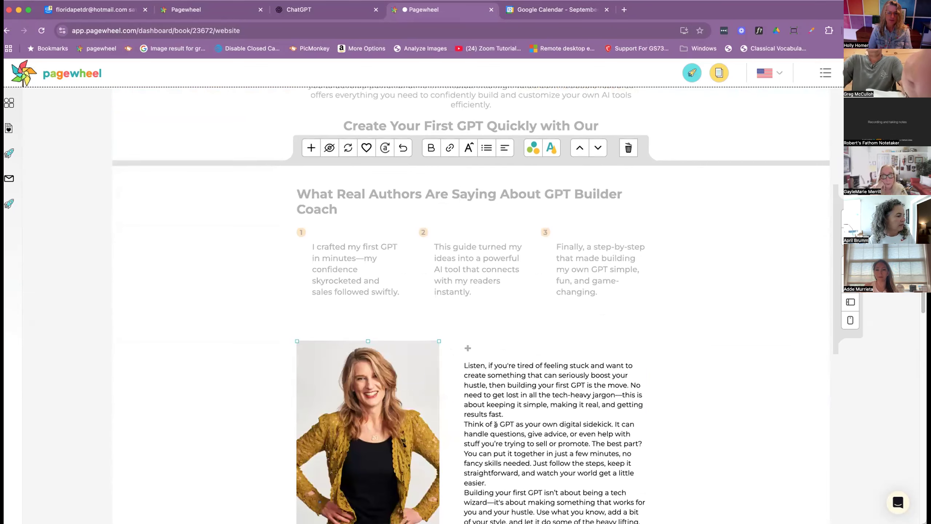
pyautogui.click(464, 191)
pyautogui.write('H')
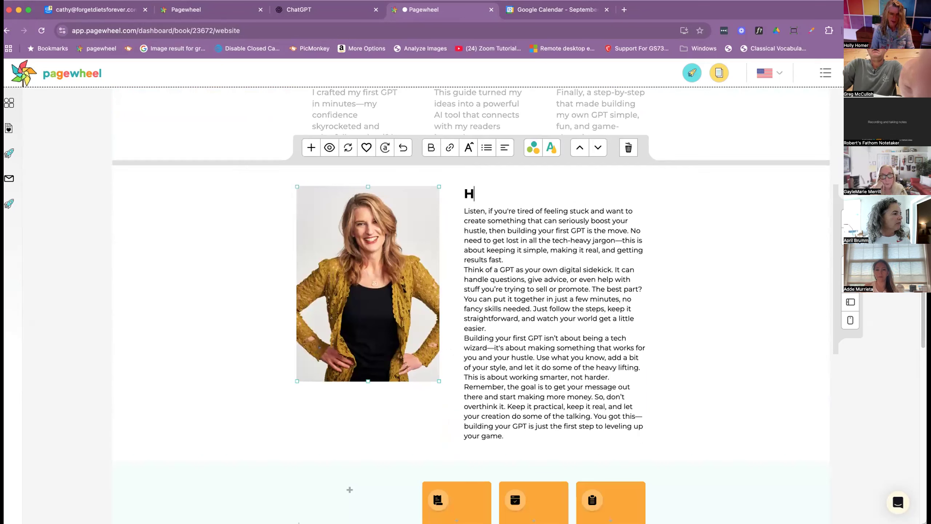
pyautogui.write('i, I m')
pyautogui.press('BackSpace')
pyautogui.press('BackSpace')
pyautogui.write('am Holly')
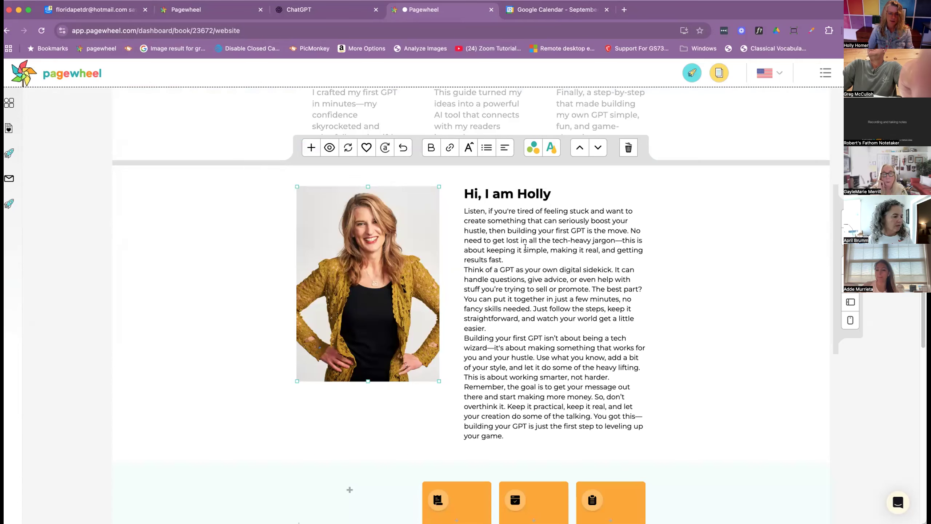
# - Insert a blank line after each of the first two bio paragraphs, following "results fast." and "easier."
pyautogui.click(512, 260)
pyautogui.click(512, 260)
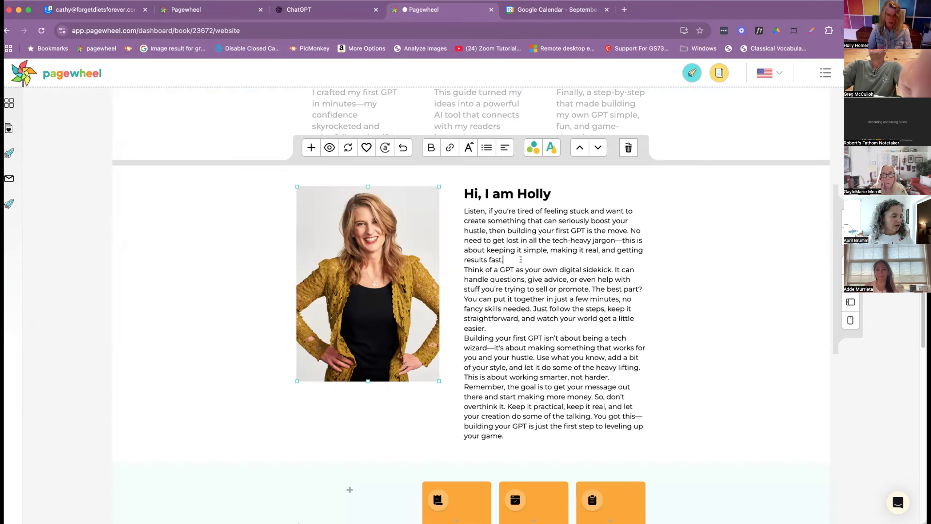
pyautogui.press('Return')
pyautogui.click(512, 338)
pyautogui.press('Return')
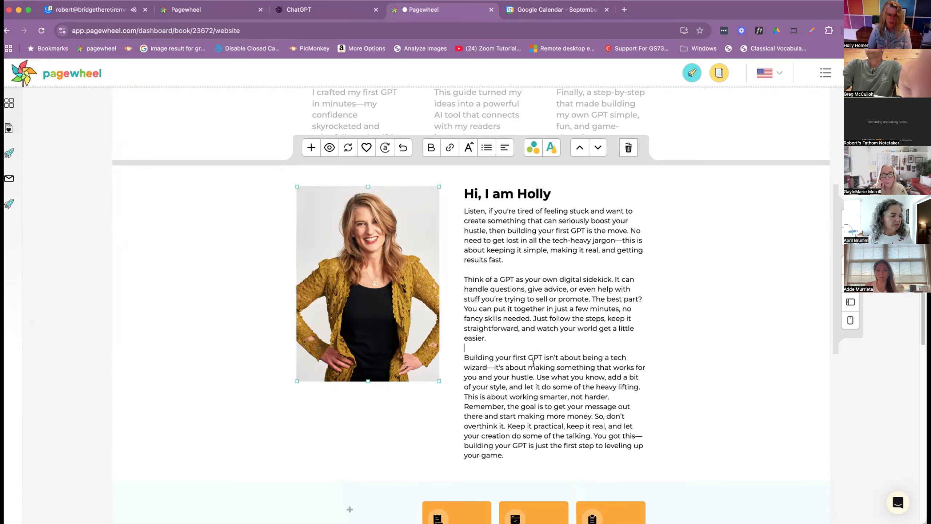
# - Generate AI text for the empty section with three orange cards above the sign-up form
pyautogui.scroll(-8, 349, 209)
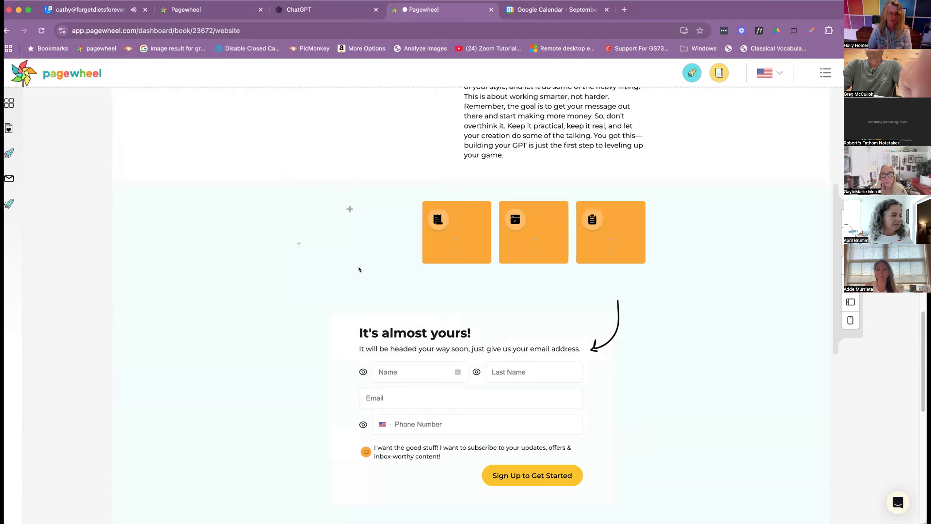
pyautogui.click(349, 208)
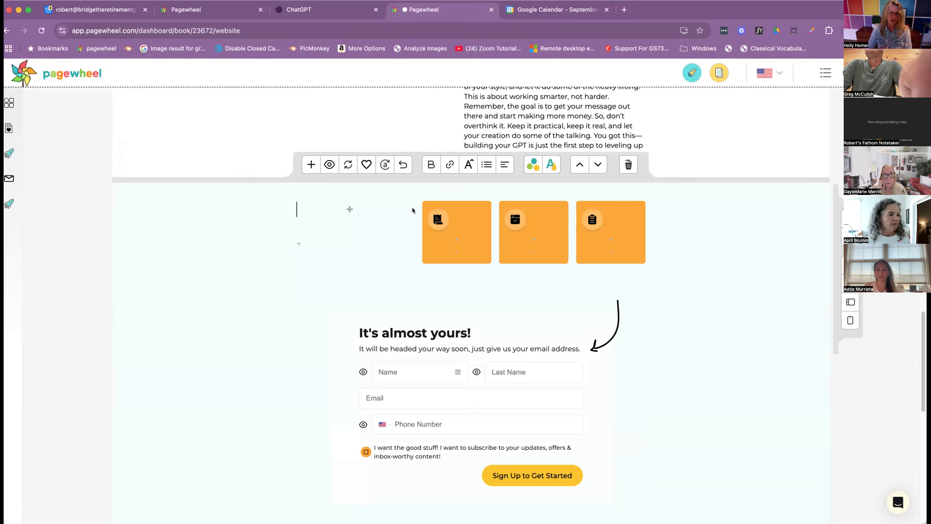
pyautogui.click(384, 165)
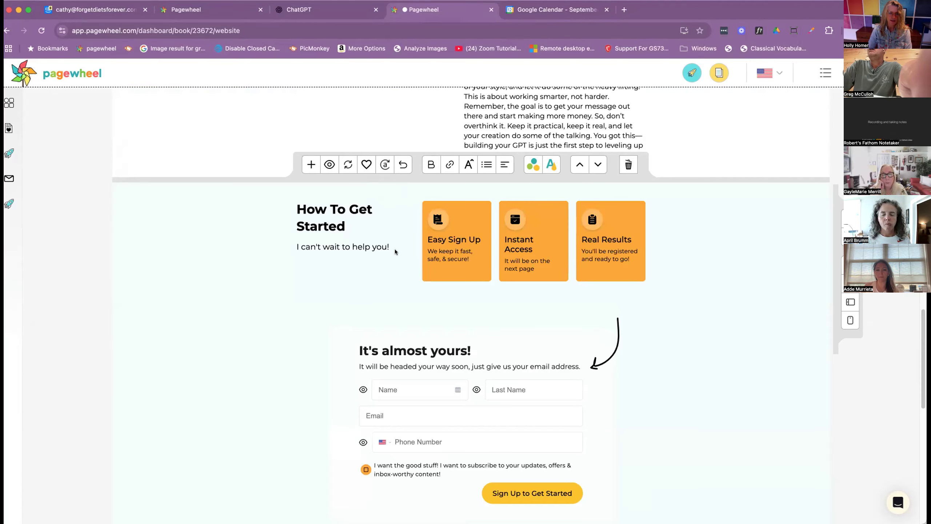
# - Hide the sign-up form's phone number field and give the bio section with the portrait a light green background
pyautogui.scroll(-2, 377, 287)
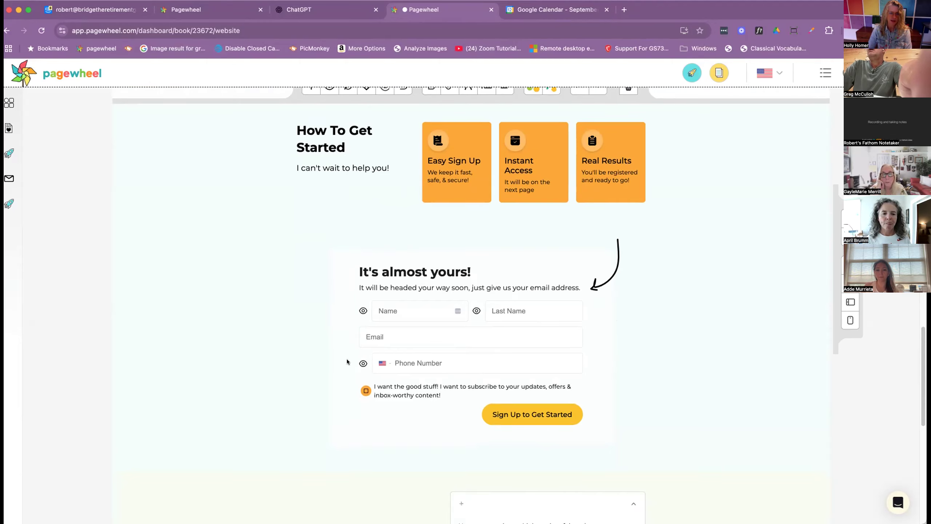
pyautogui.scroll(15, 320, 370)
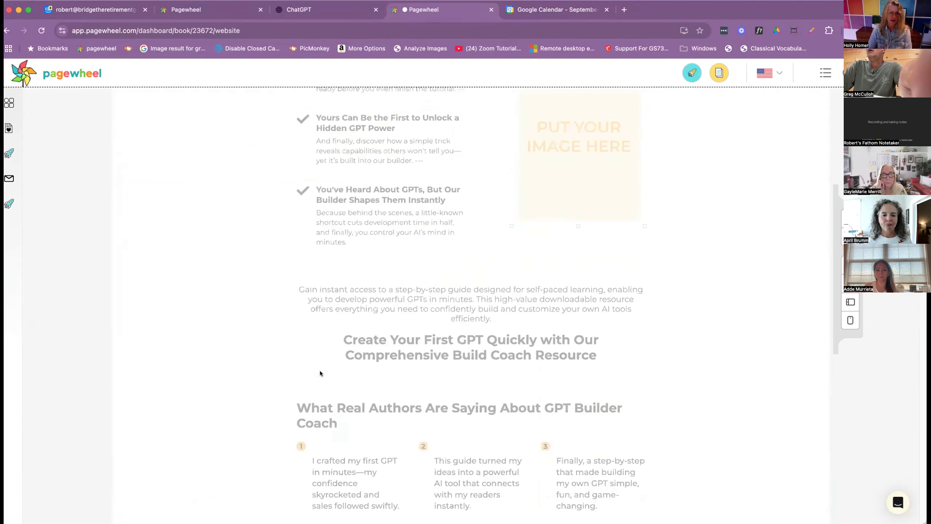
pyautogui.scroll(-10, 321, 372)
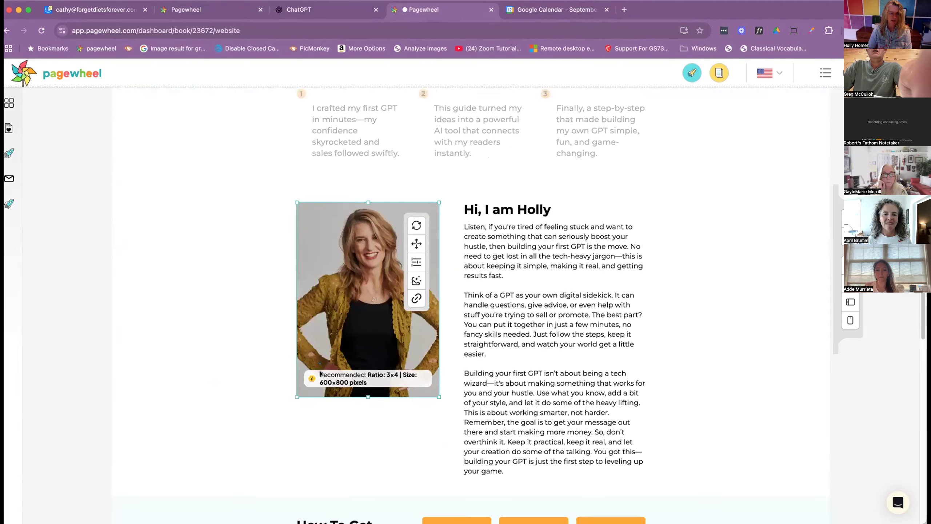
pyautogui.click(521, 207)
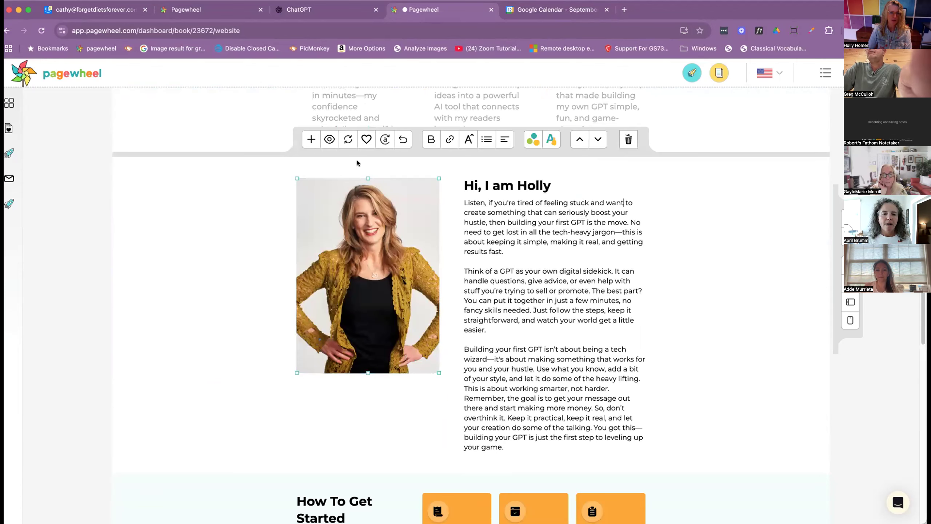
pyautogui.click(533, 139)
pyautogui.click(551, 112)
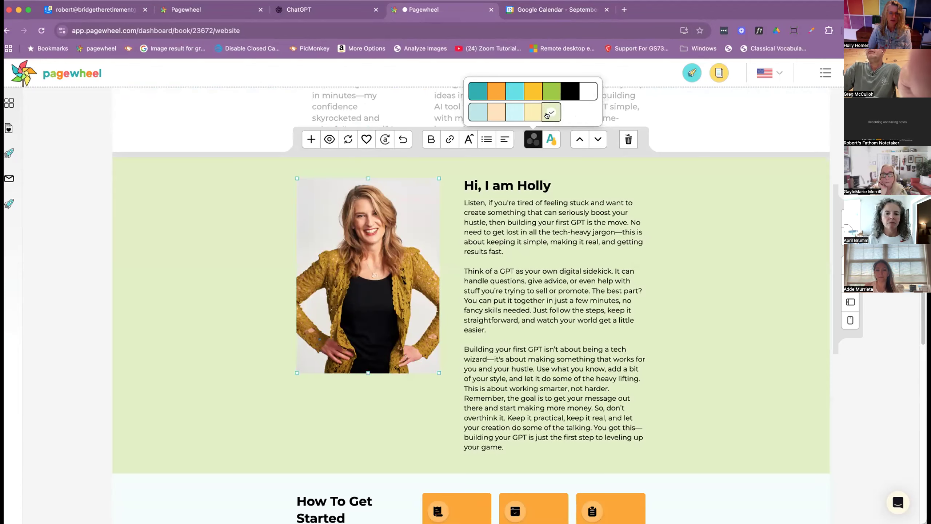
# - Give the "How To Get Started" section with the three orange cards a light teal background
pyautogui.scroll(-8, 686, 279)
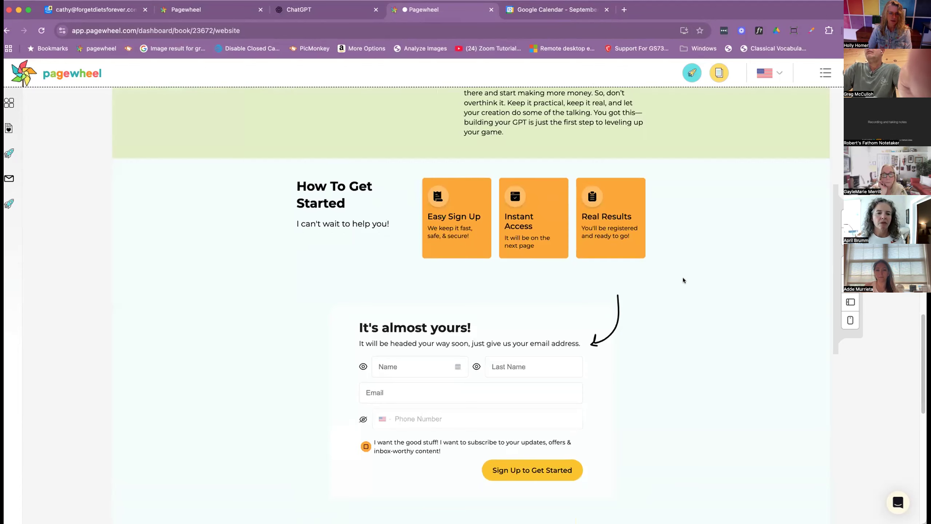
pyautogui.click(364, 221)
pyautogui.click(533, 141)
pyautogui.click(478, 115)
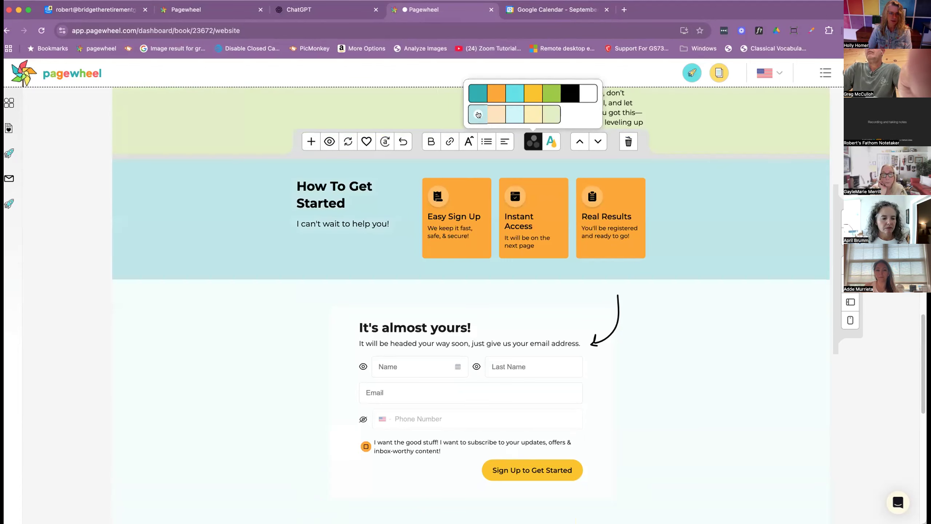
# - Set the background of the "It's almost yours!" sign-up form section to the same light teal
pyautogui.scroll(-5, 275, 197)
pyautogui.scroll(3, 272, 195)
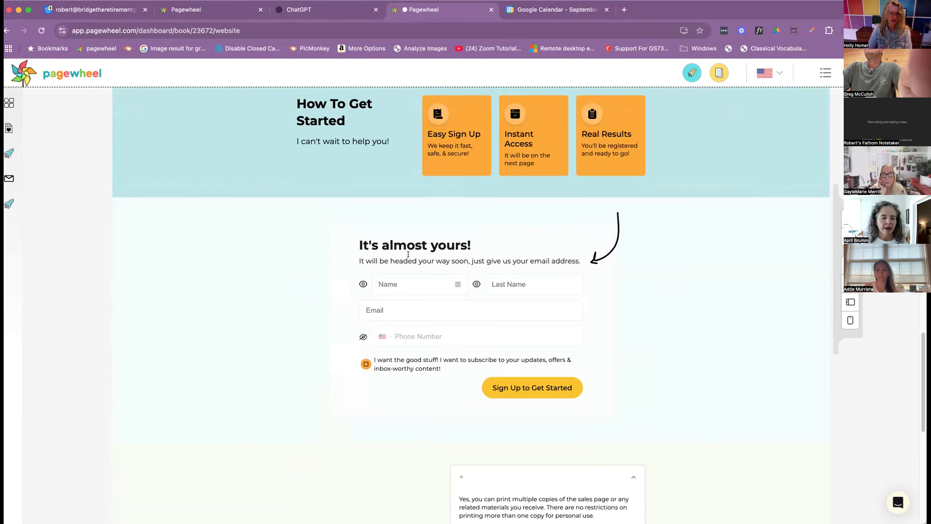
pyautogui.click(395, 223)
pyautogui.click(569, 178)
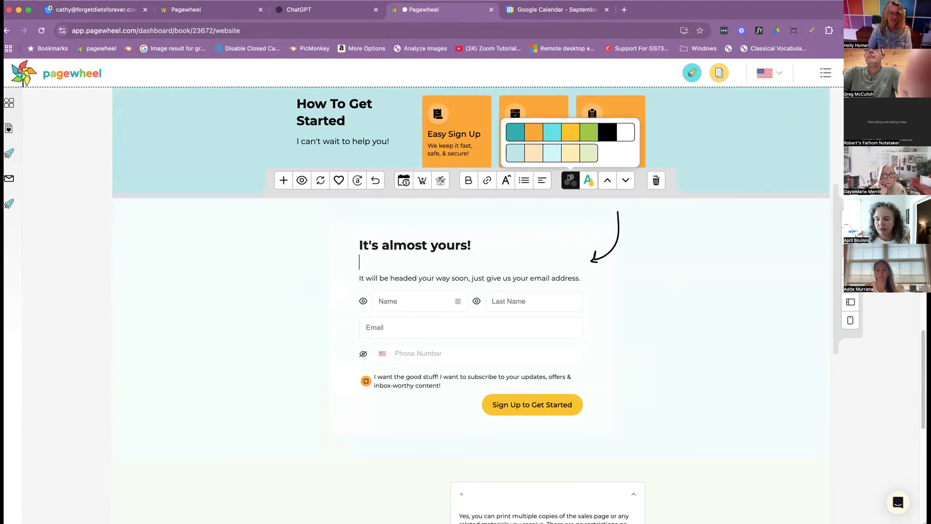
pyautogui.click(516, 152)
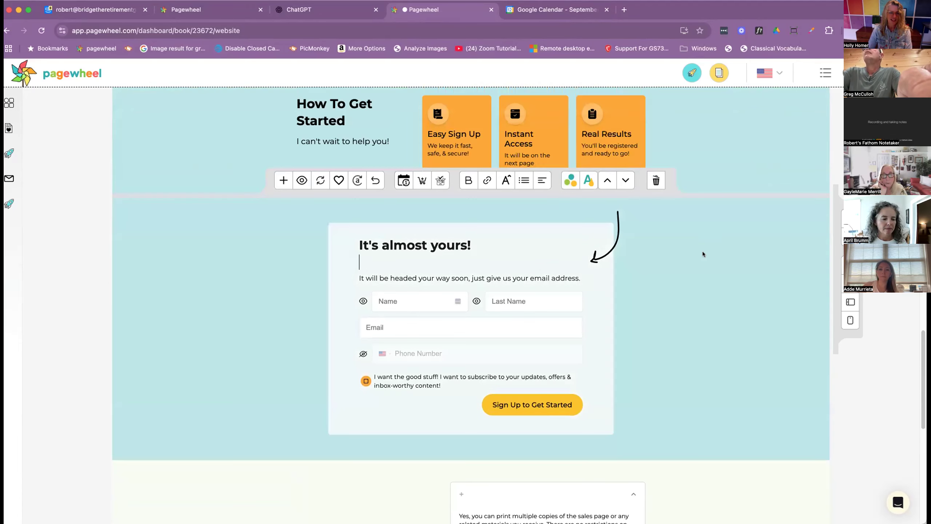
# - Change the label of the orange header bar's button to "Grab it Now"
pyautogui.scroll(20, 700, 252)
pyautogui.scroll(-11, 699, 252)
pyautogui.scroll(-5, 700, 252)
pyautogui.scroll(15, 700, 251)
pyautogui.moveTo(616, 191)
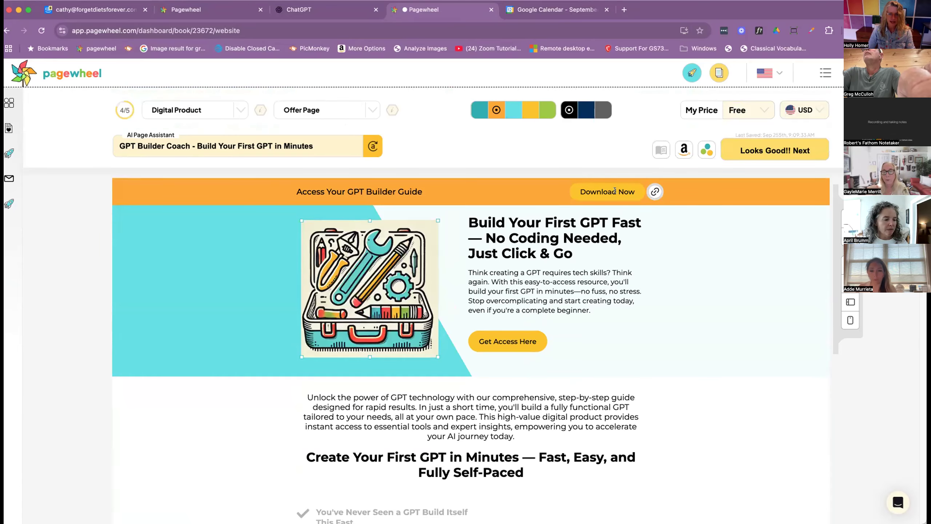
pyautogui.click(615, 190)
pyautogui.moveTo(615, 189); pyautogui.dragTo(581, 189)
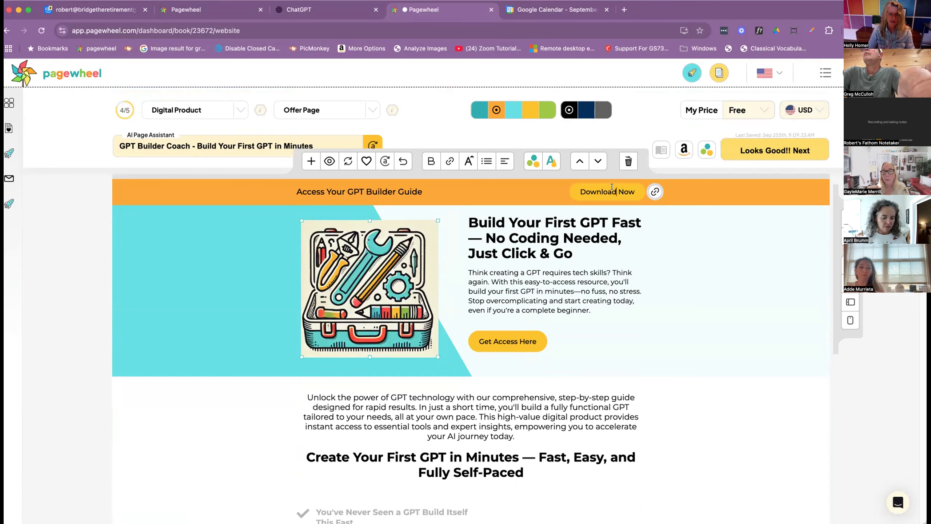
pyautogui.write('Grab it')
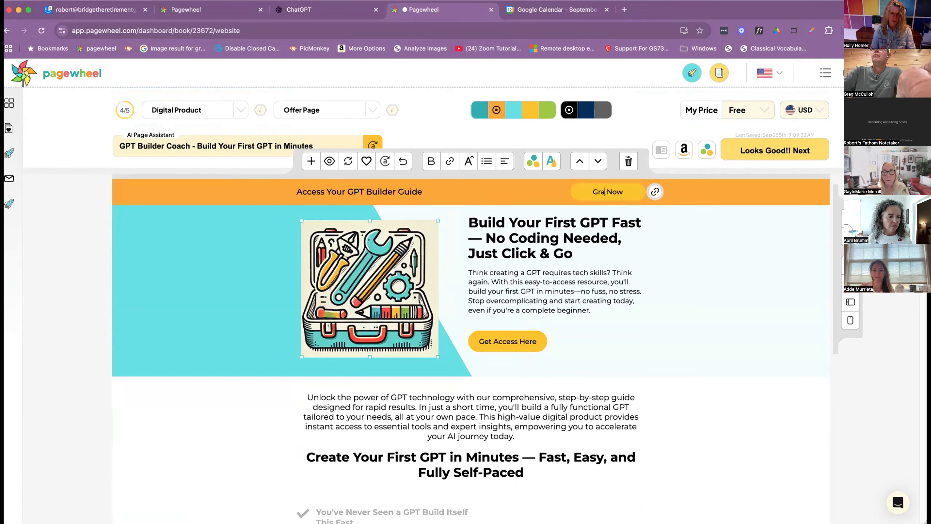
pyautogui.press('BackSpace')
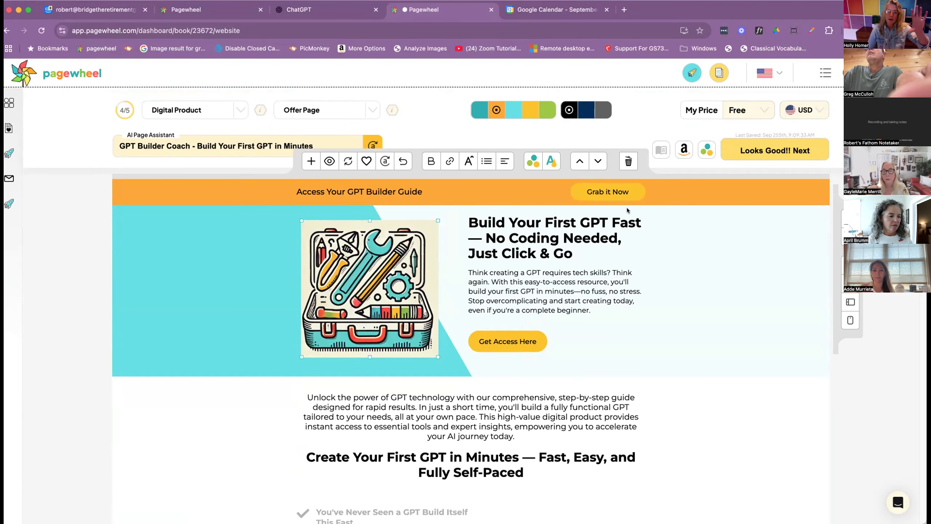
# - Review the offer page down to the sign-up form, approve it and proceed to the delivery page
pyautogui.scroll(-8, 526, 323)
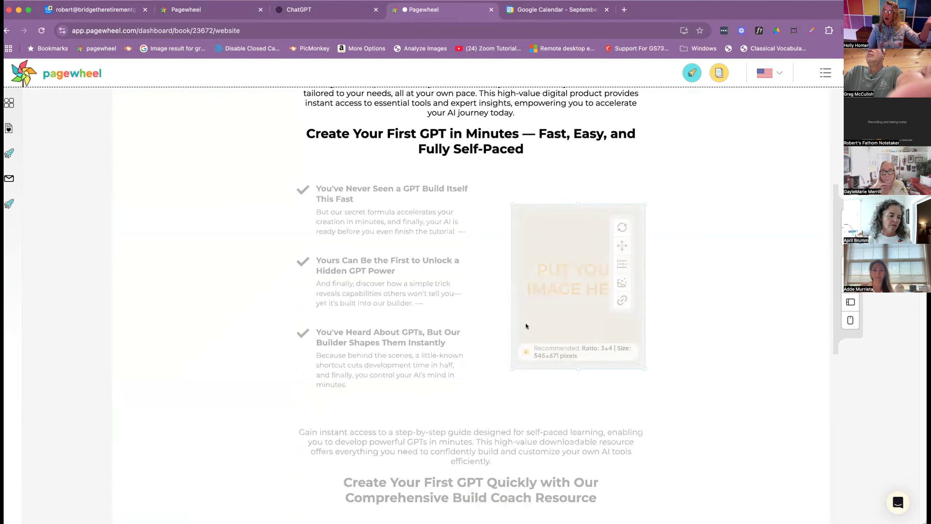
pyautogui.scroll(-17, 526, 323)
pyautogui.scroll(-8, 456, 442)
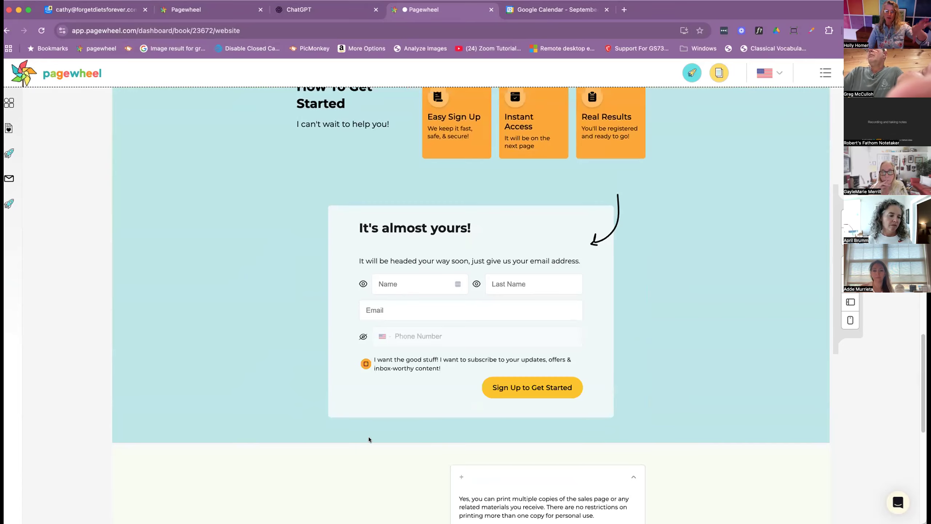
pyautogui.scroll(20, 531, 372)
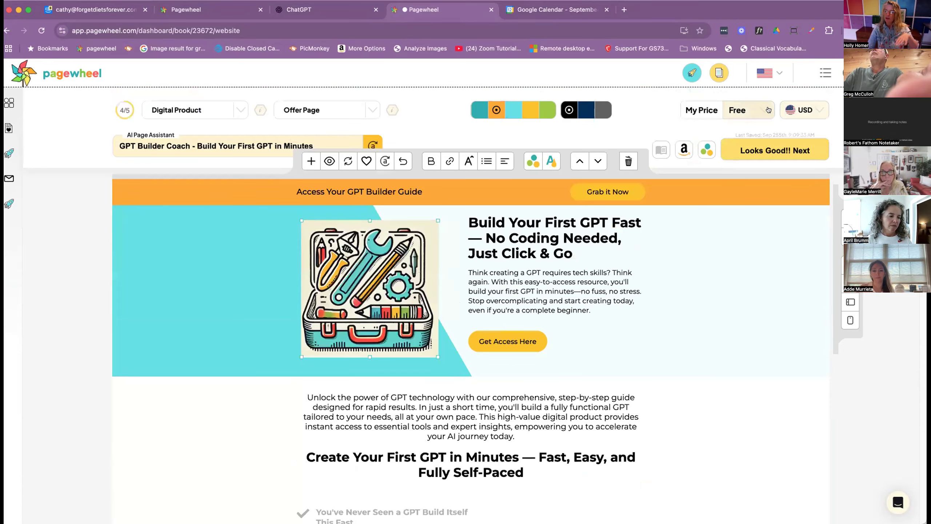
pyautogui.click(772, 148)
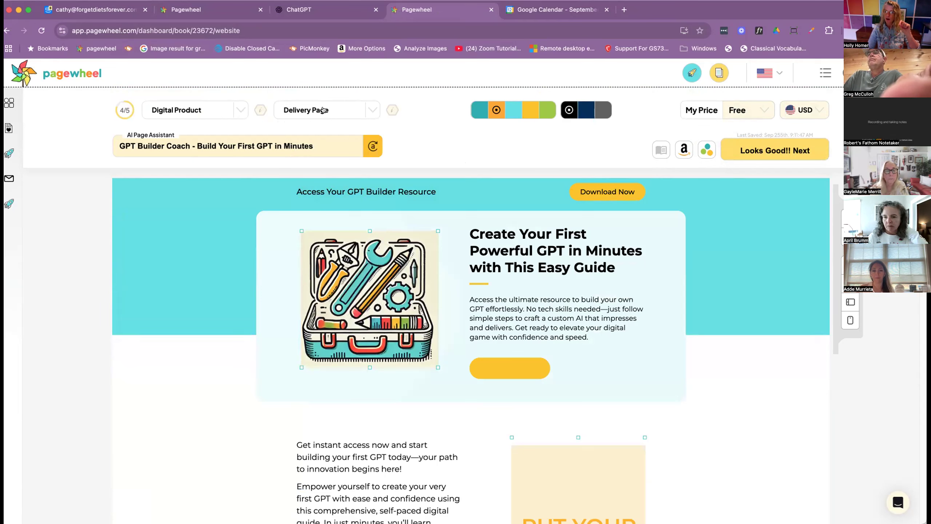
# - Change the header bar's "Download Now" button to a custom URL destination, using the copied GPT Builder Coach link, and apply it
pyautogui.moveTo(626, 191)
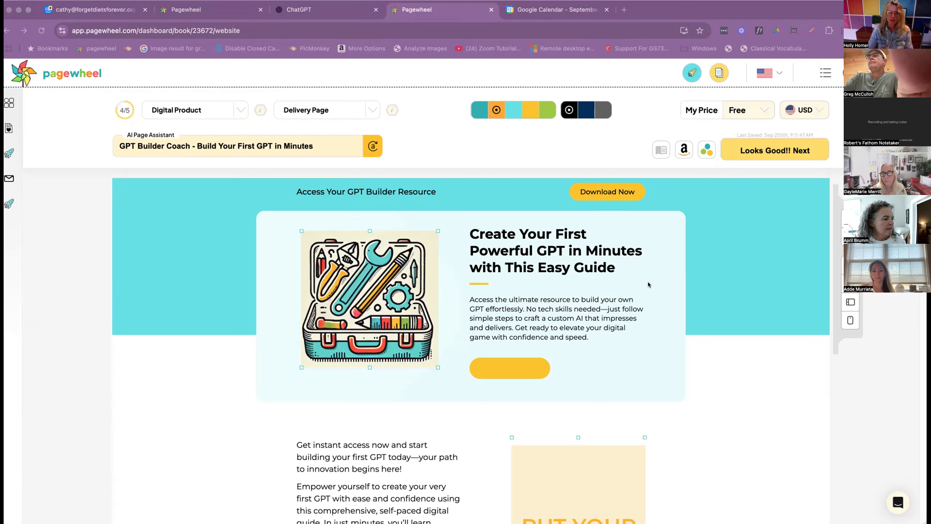
pyautogui.click(656, 191)
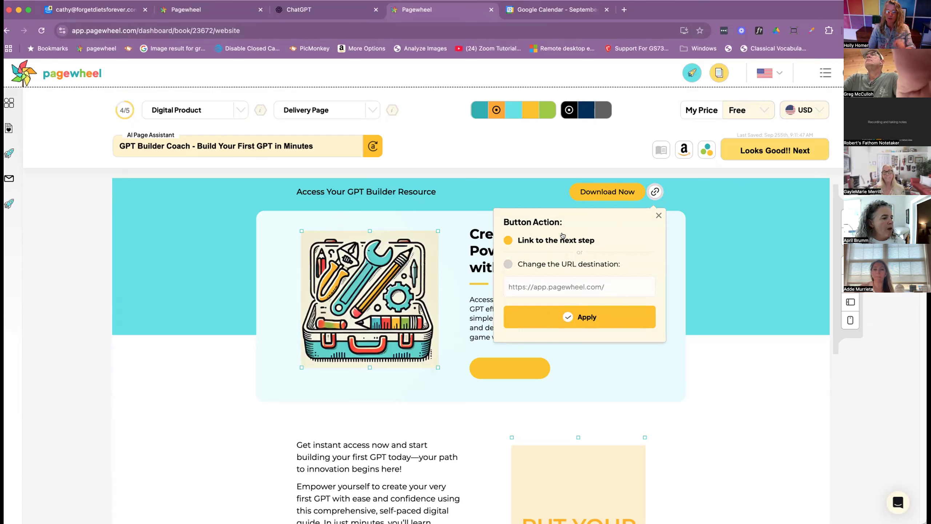
pyautogui.click(508, 263)
pyautogui.click(511, 286)
pyautogui.rightClick(510, 286)
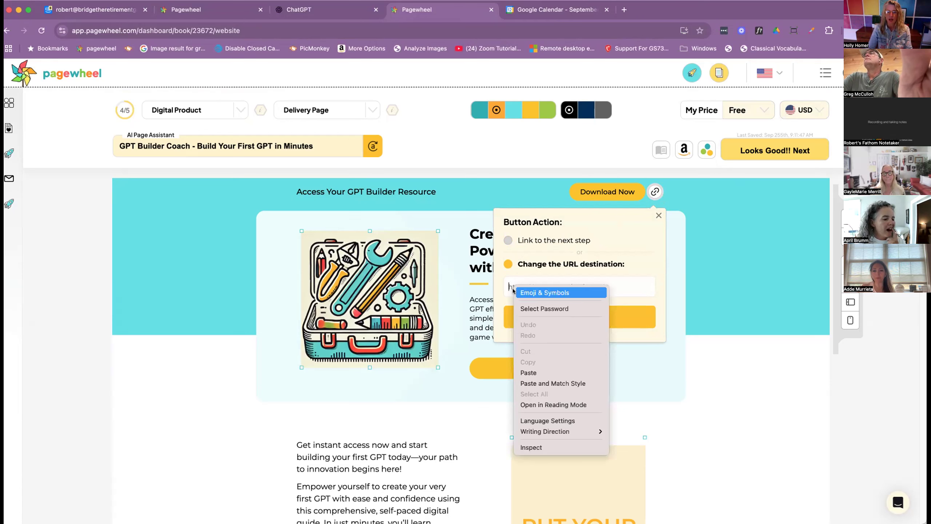
pyautogui.click(544, 373)
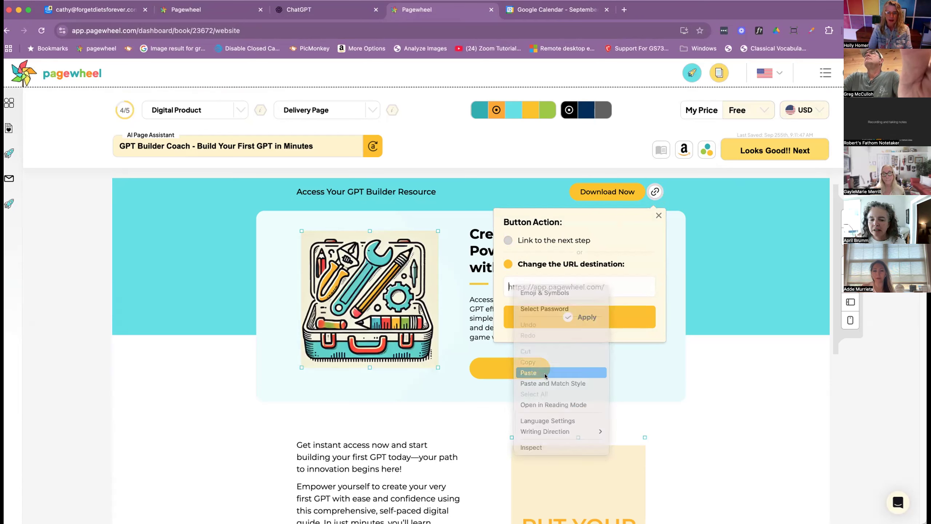
pyautogui.click(585, 317)
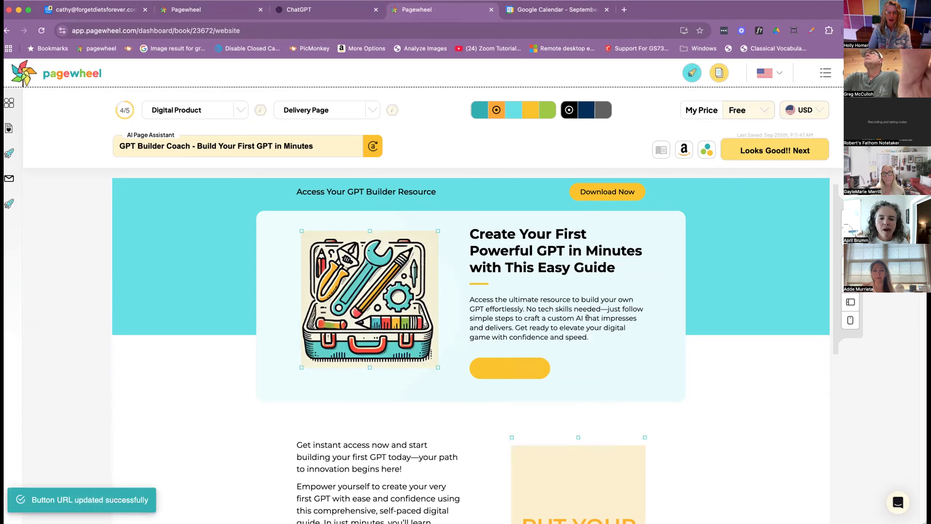
# - Change the header bar button's label on the delivery page to "Get Access Now"
pyautogui.click(614, 190)
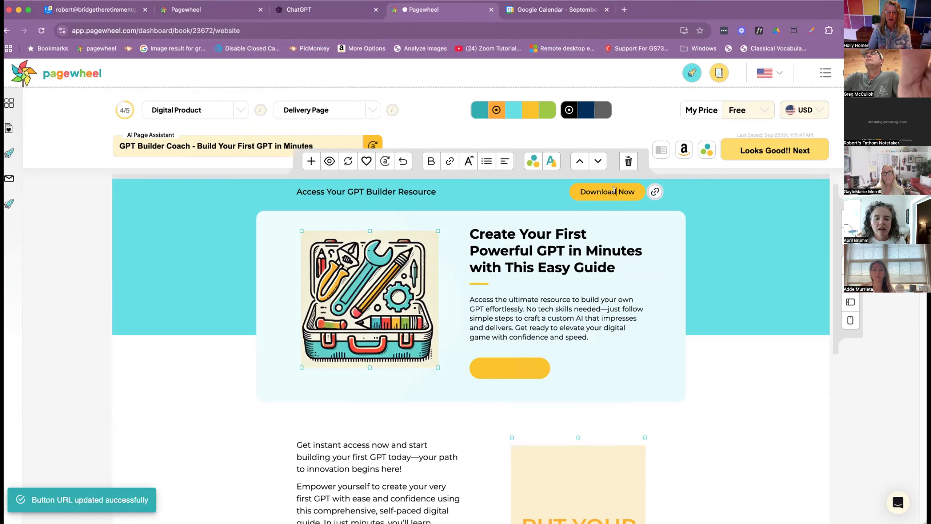
pyautogui.press('BackSpace')
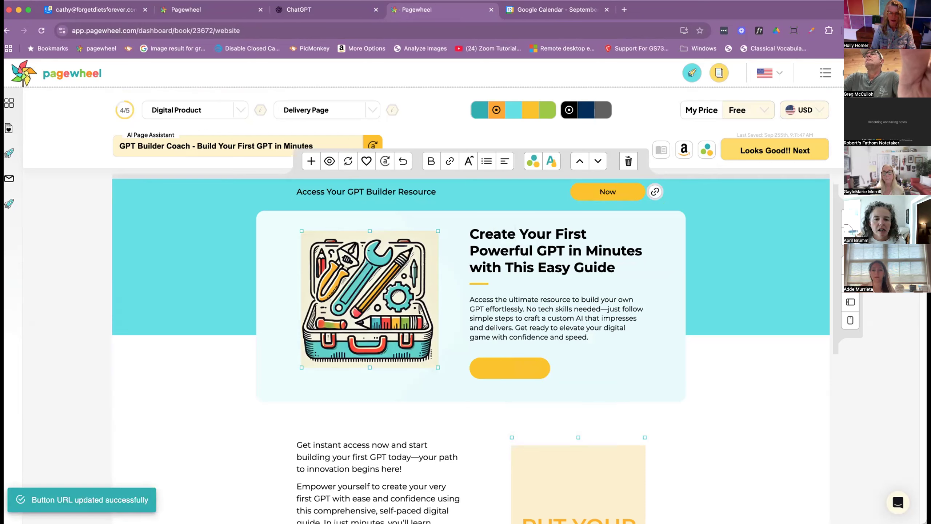
pyautogui.write('Get Access')
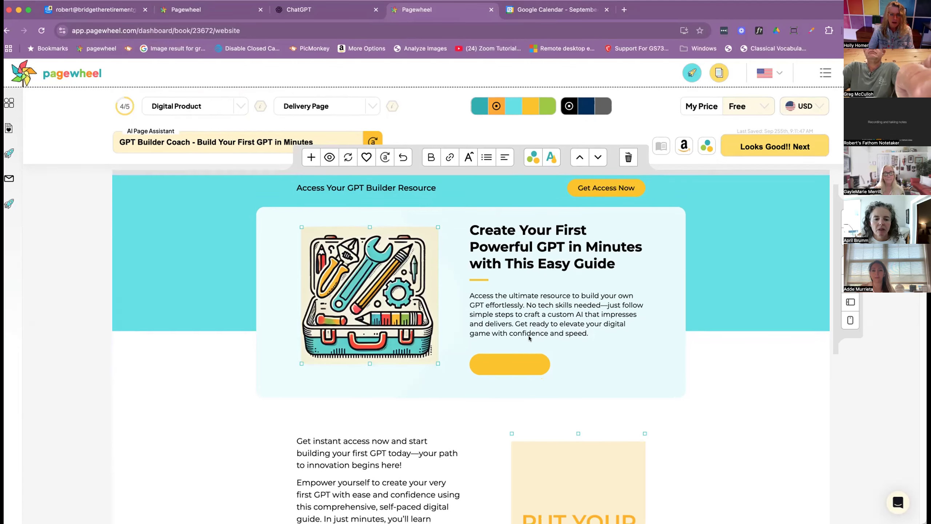
# - Label the empty yellow button in the hero section "Get Access Now"
pyautogui.scroll(-1, 528, 336)
pyautogui.click(510, 351)
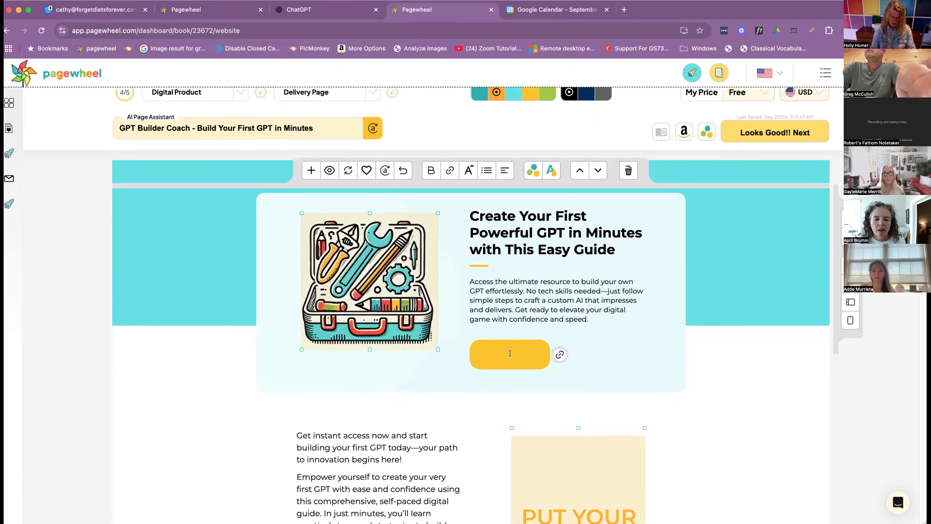
pyautogui.write('Get Access Now')
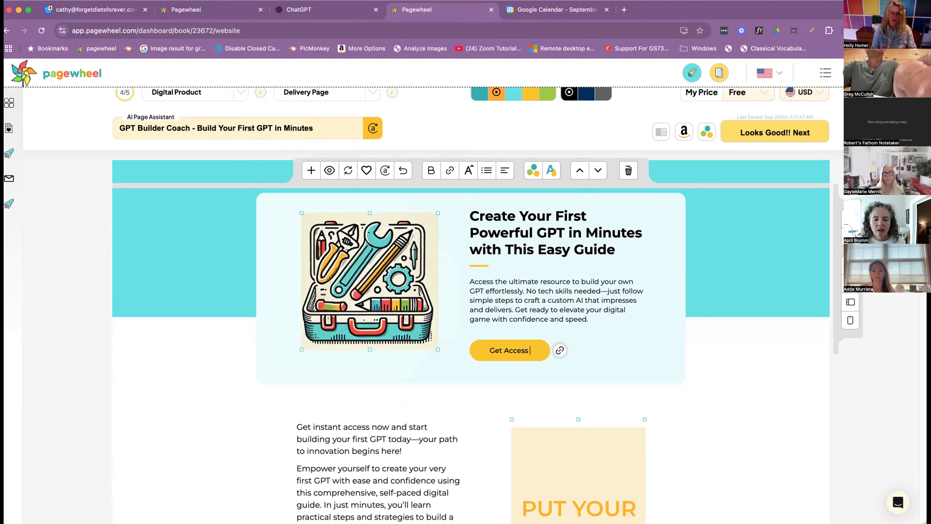
# - Set the hero button's action to a custom URL destination with the copied GPT Builder Coach link and apply it
pyautogui.click(563, 349)
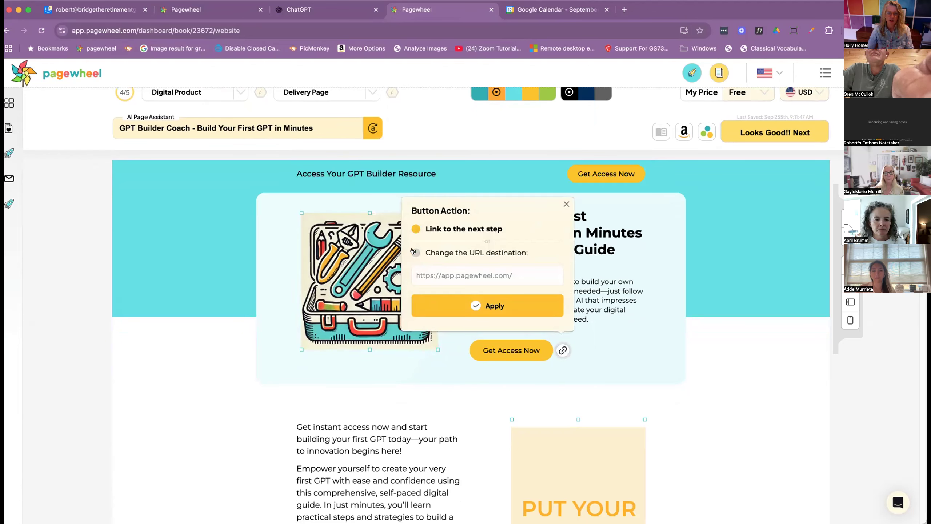
pyautogui.click(415, 253)
pyautogui.rightClick(417, 275)
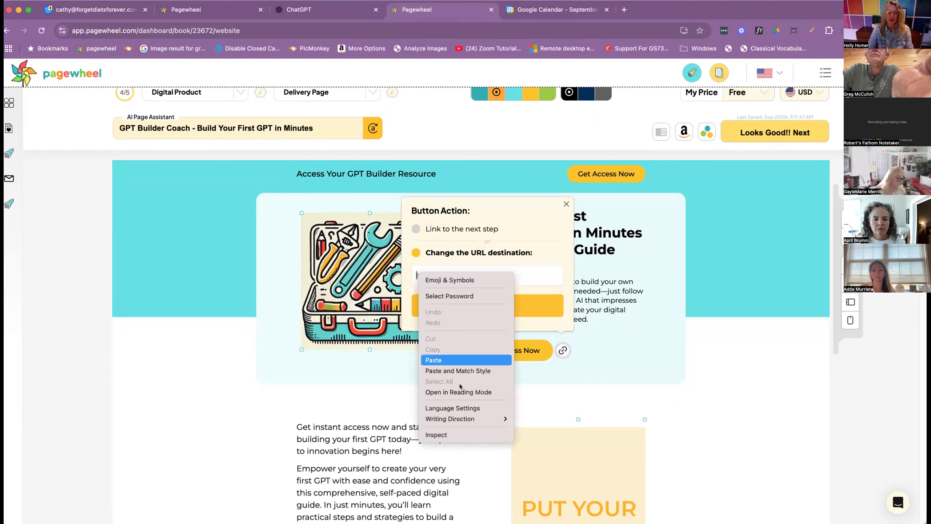
pyautogui.click(451, 355)
pyautogui.click(511, 313)
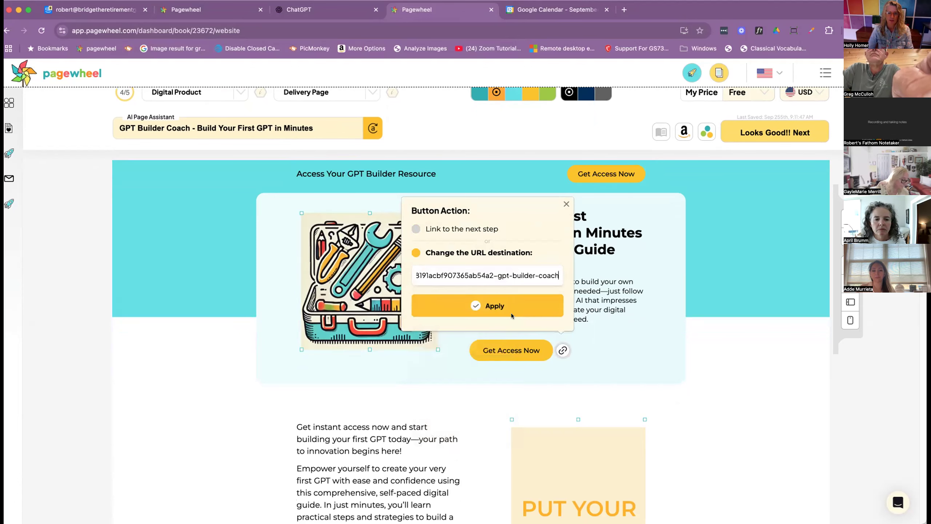
# - Hide the section with the "Get instant access now" text and the image placeholder
pyautogui.scroll(-5, 722, 322)
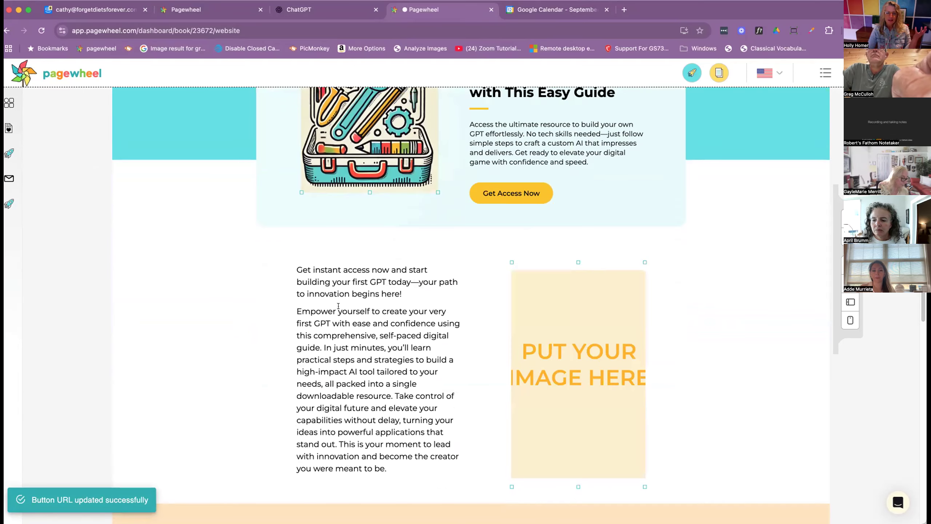
pyautogui.scroll(-2, 338, 306)
pyautogui.click(358, 206)
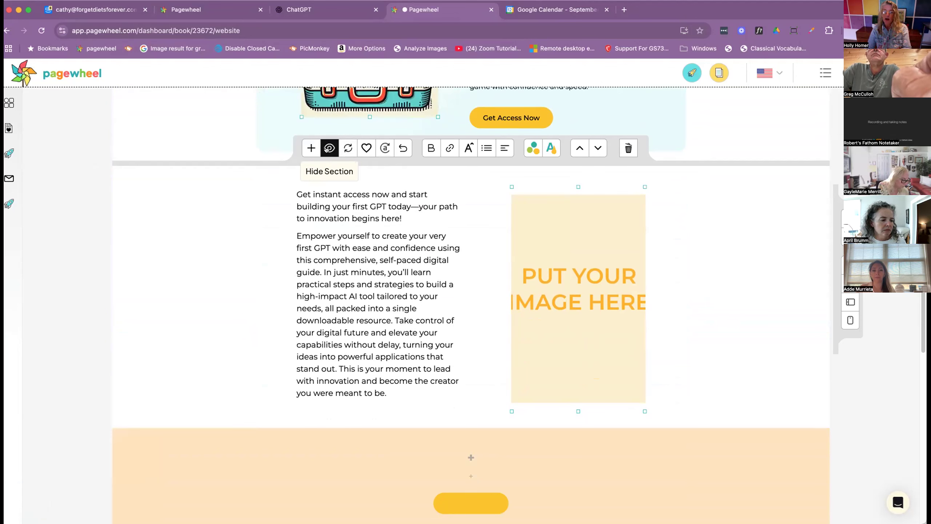
pyautogui.click(327, 148)
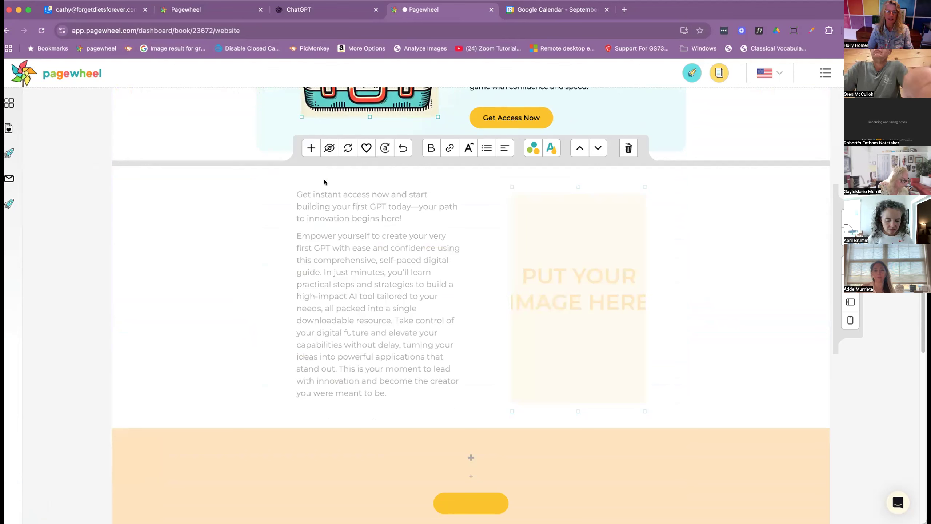
# - Add a Video V2 section directly below the hidden "Get instant access now" section
pyautogui.click(308, 148)
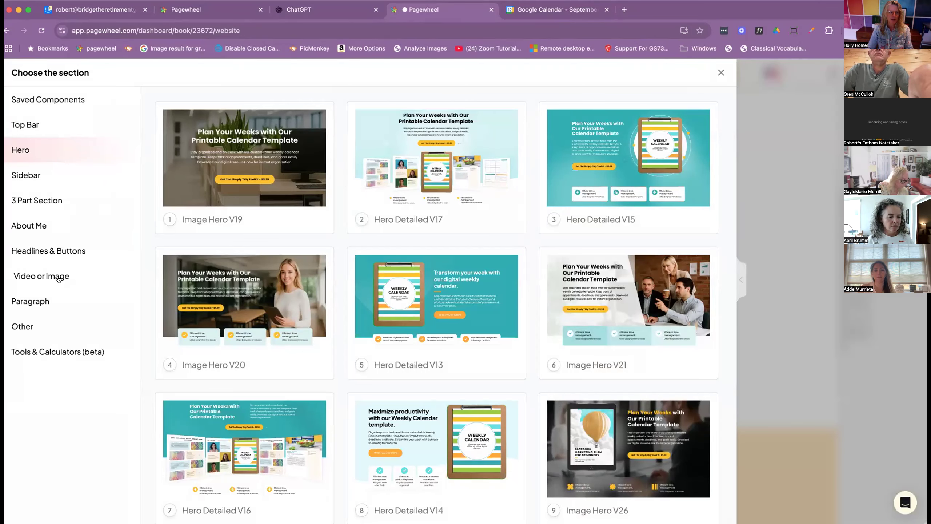
pyautogui.click(39, 276)
pyautogui.click(202, 106)
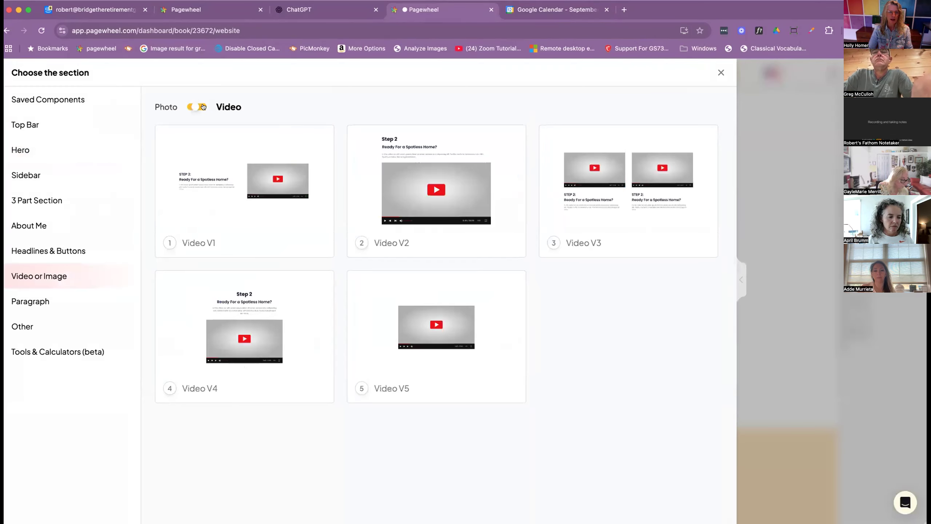
pyautogui.click(481, 191)
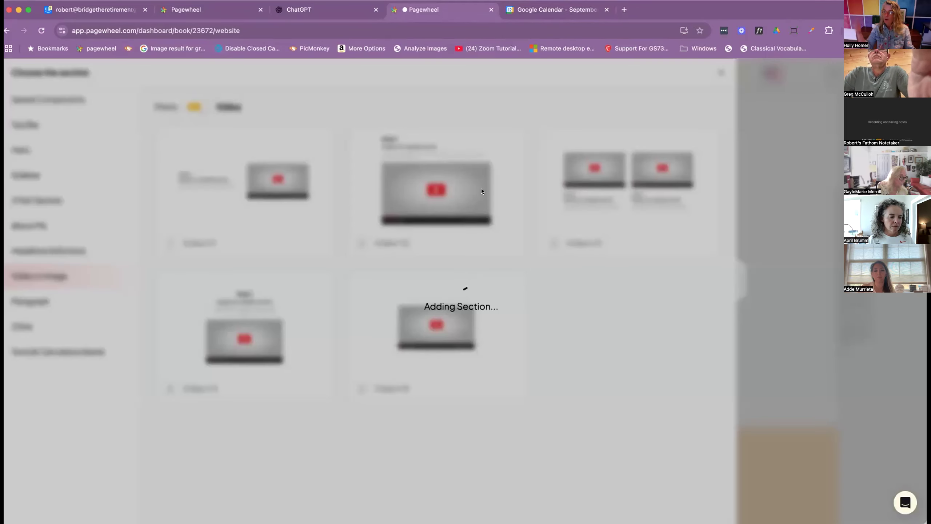
# - Title the new video section "Watch How I Built this Funnel in Real Time with Pagewheel" and open the video placeholder's link entry
pyautogui.scroll(-8, 478, 261)
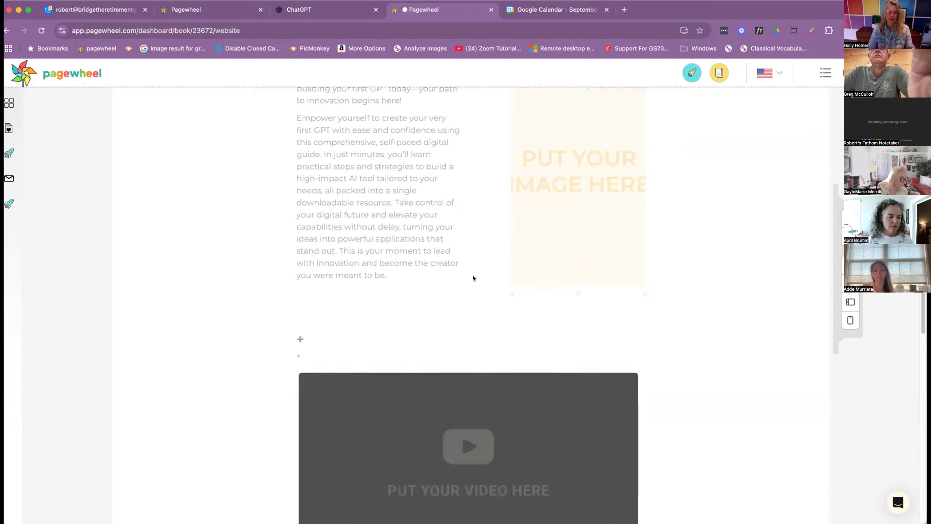
pyautogui.click(300, 179)
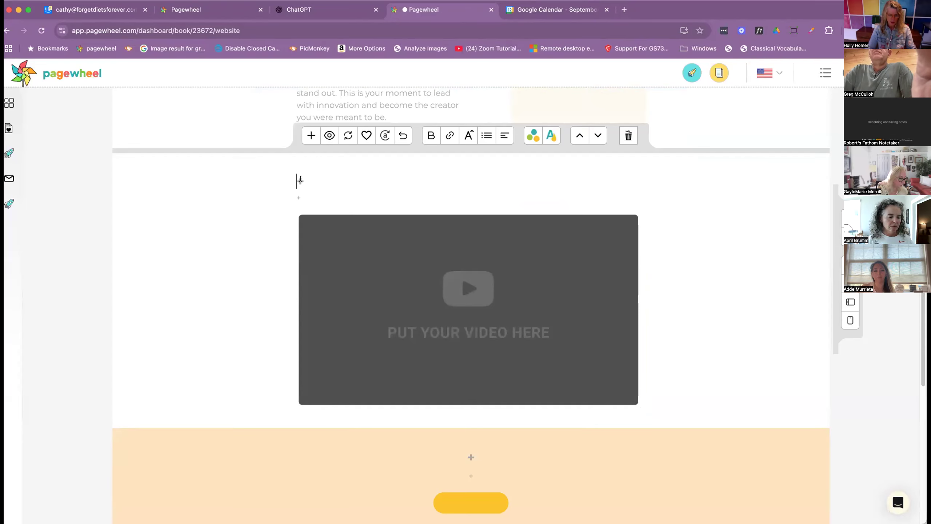
pyautogui.write('Watch H')
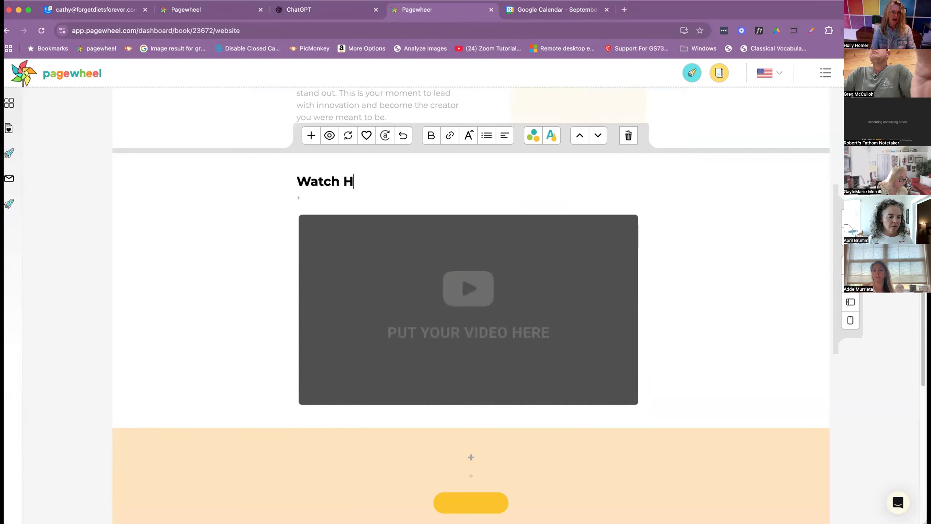
pyautogui.write('ow I Built')
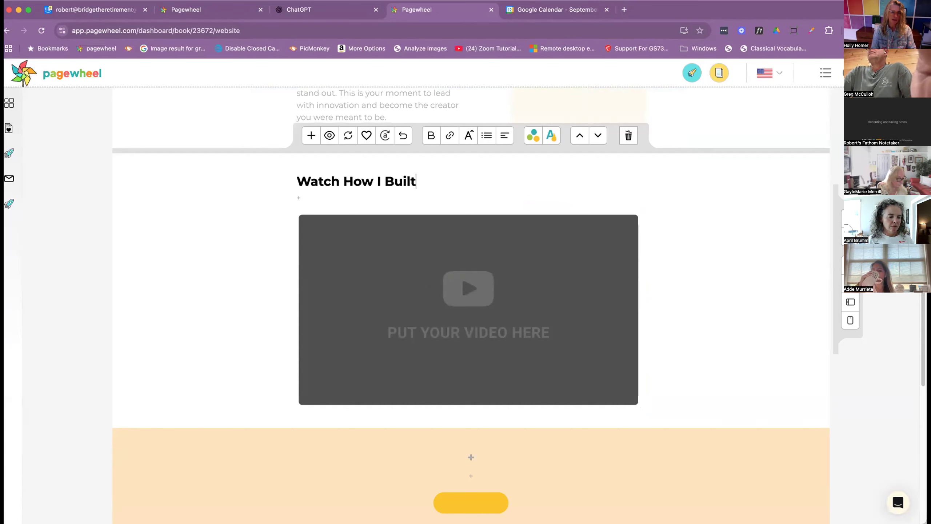
pyautogui.write(' this Funnel in Real Time w')
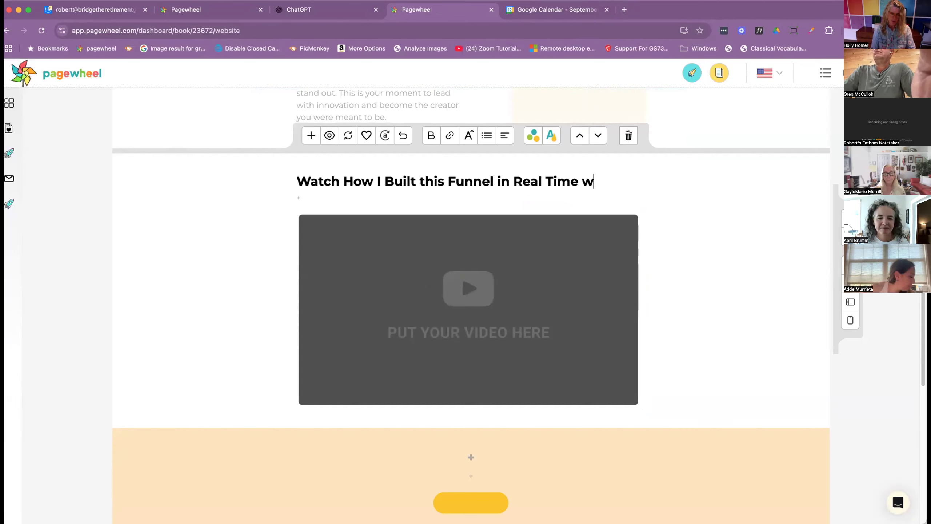
pyautogui.write('o')
pyautogui.press('BackSpace')
pyautogui.write('oth')
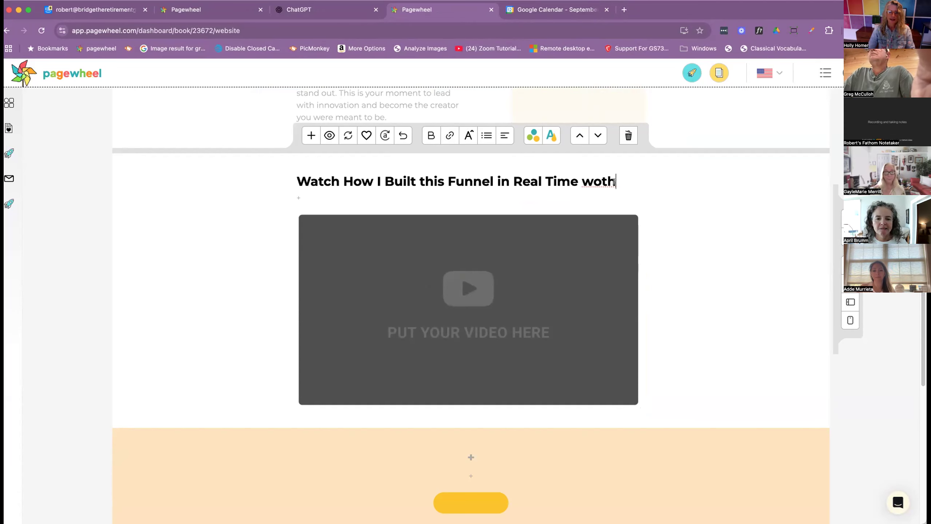
pyautogui.press('BackSpace')
pyautogui.press('BackSpace')
pyautogui.press('BackSpace')
pyautogui.write('ith Pagewheel')
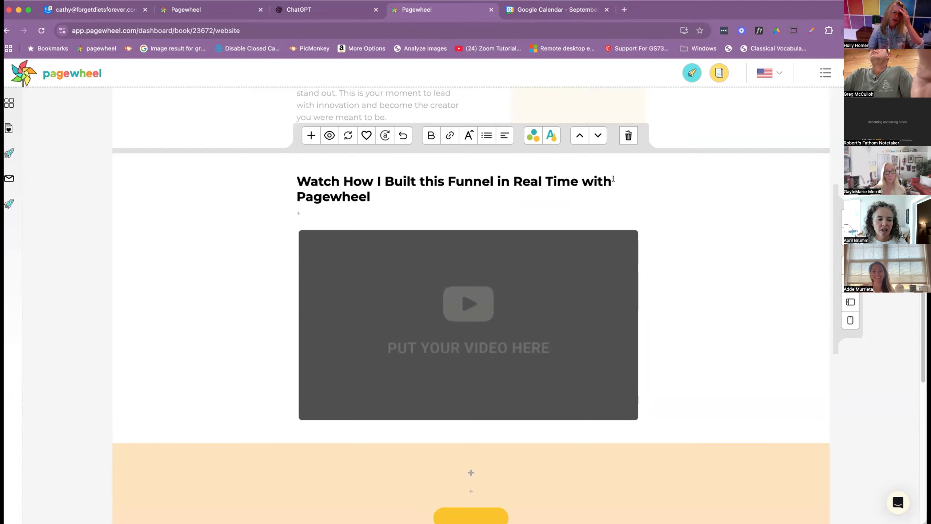
pyautogui.click(560, 321)
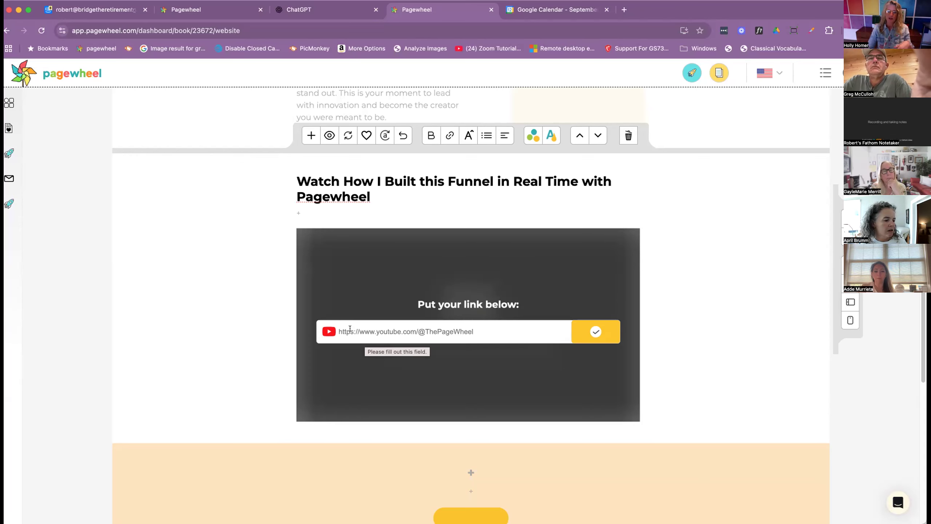
# - Enter "Grab Your Own" as the start of the empty heading in the upper peach section below the video
pyautogui.scroll(-7, 323, 326)
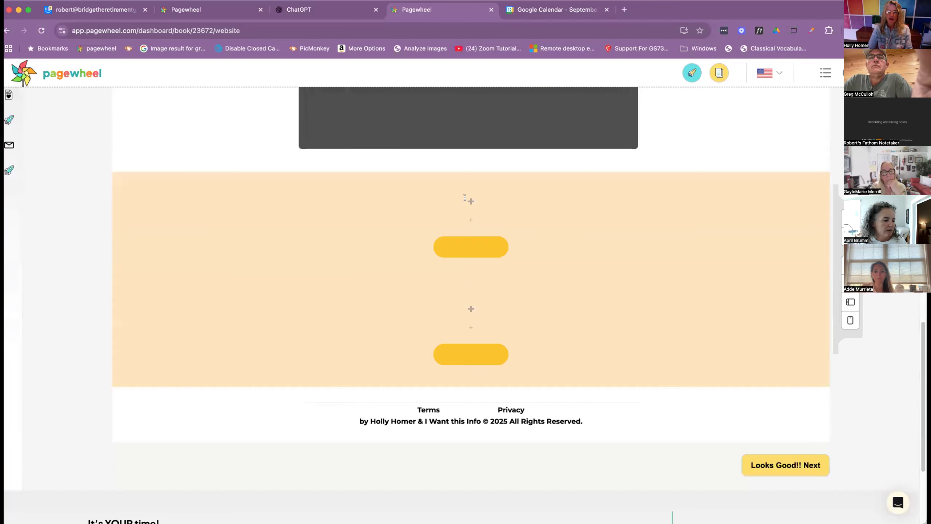
pyautogui.click(469, 201)
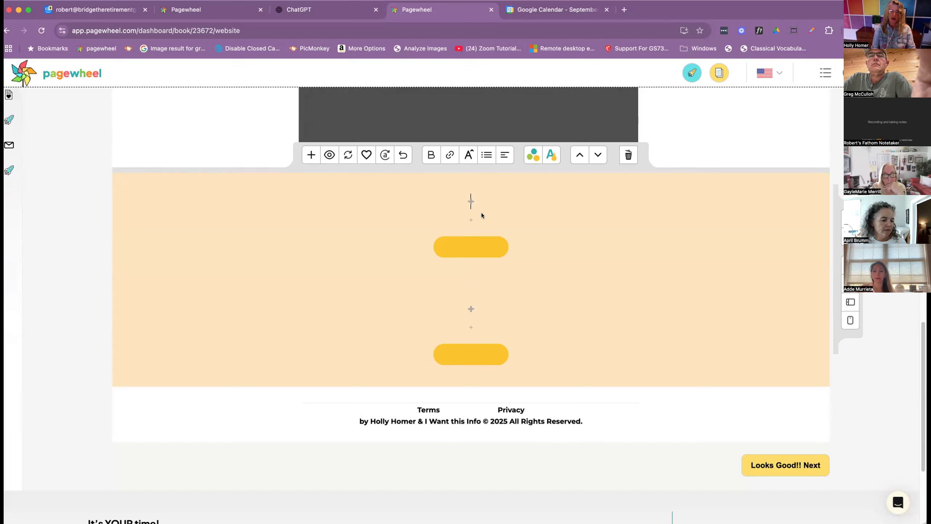
pyautogui.write('Grab Your Own')
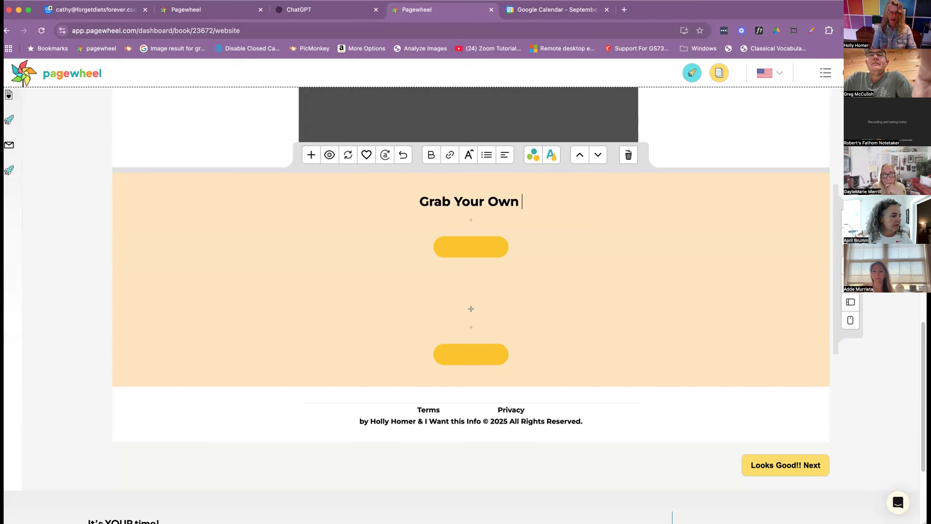